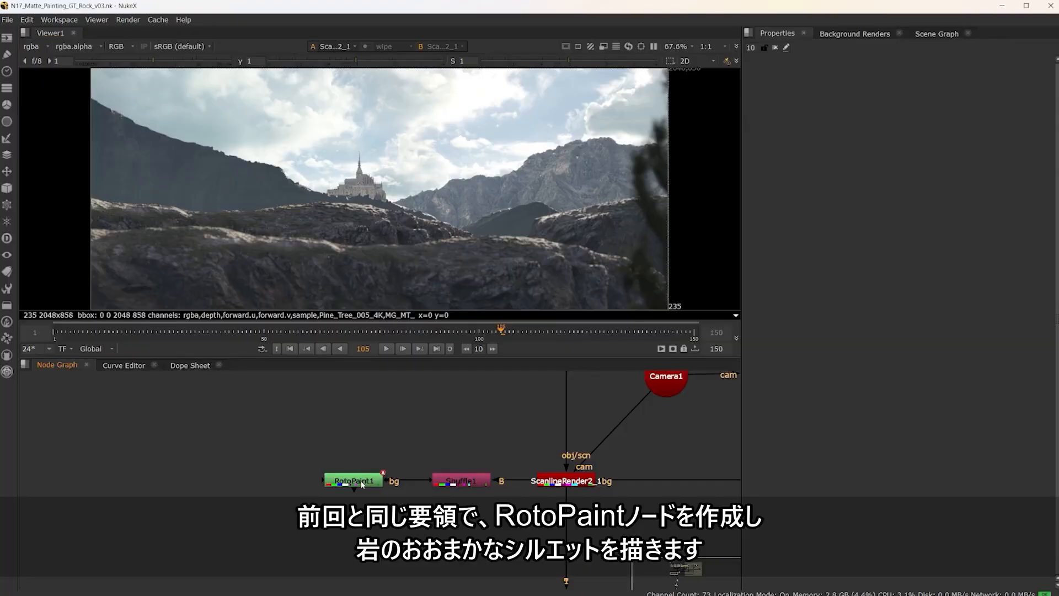
Step: Show the output of the RotoPaint1 node in the viewer
click(362, 483)
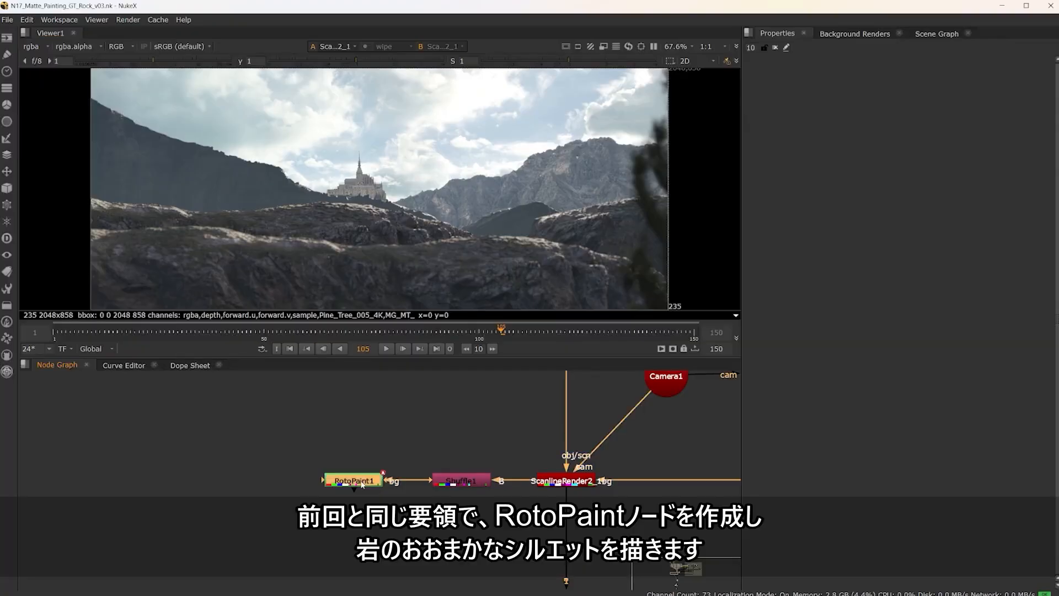
key(1)
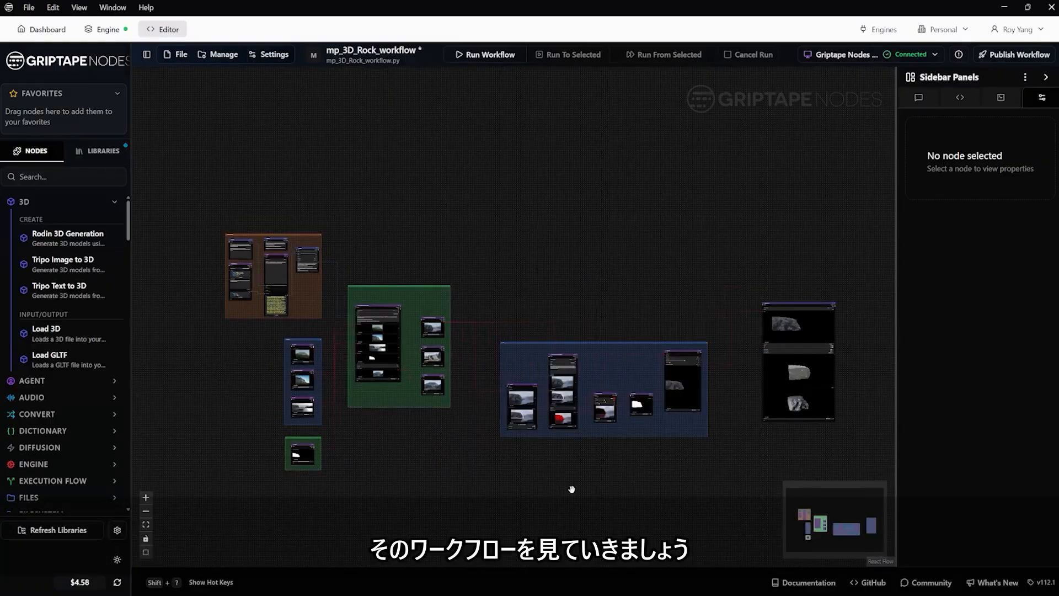
Step: Switch to Griptape Nodes and examine the Prompt Text Input group, from the text input and agent schema to the agent output and merged text
scroll(215, 277, up, 5)
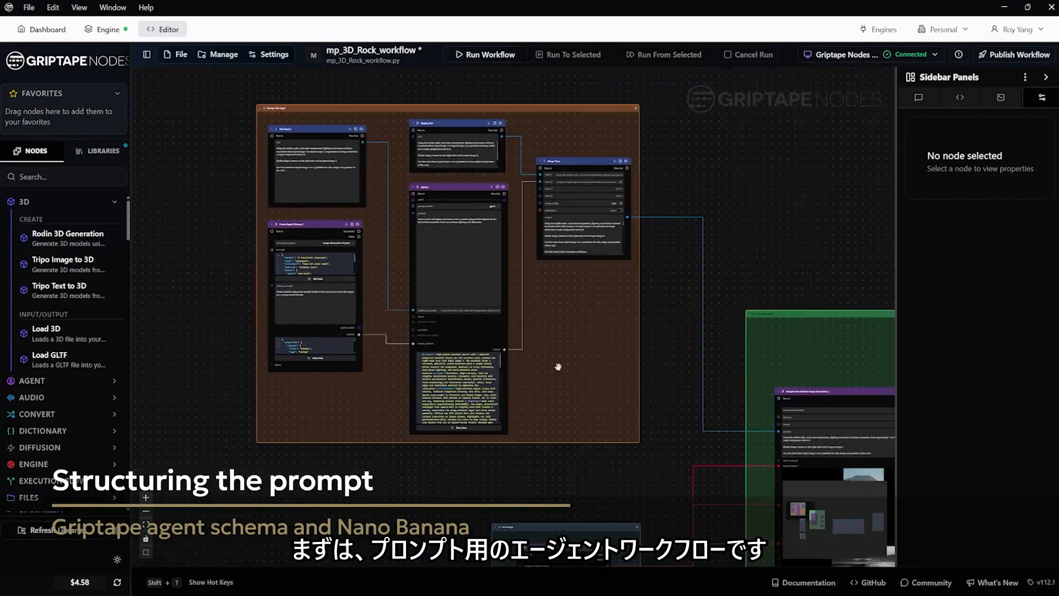
scroll(272, 152, up, 5)
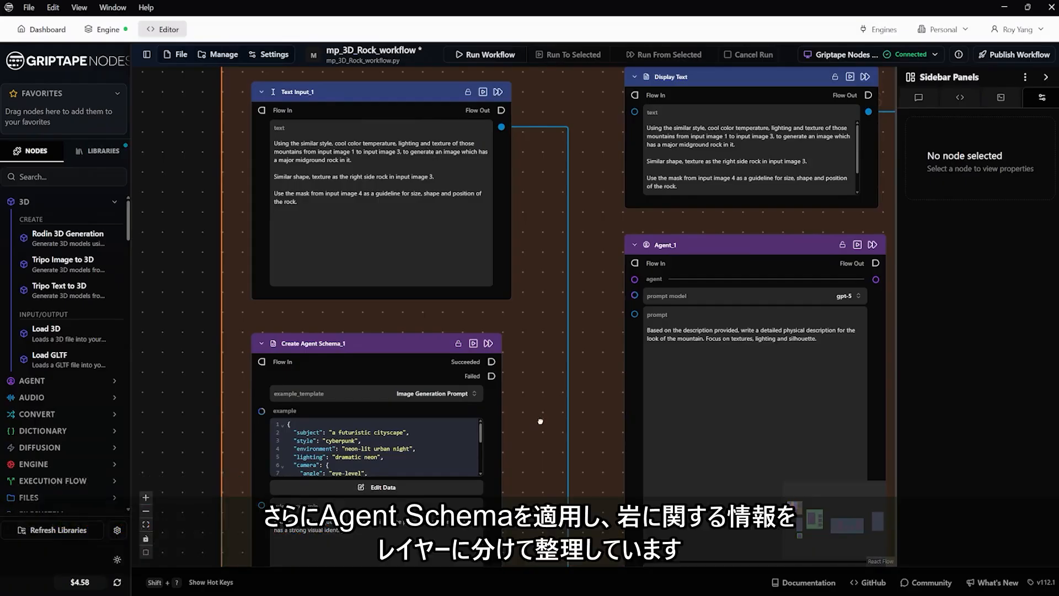
drag(540, 422, 541, 301)
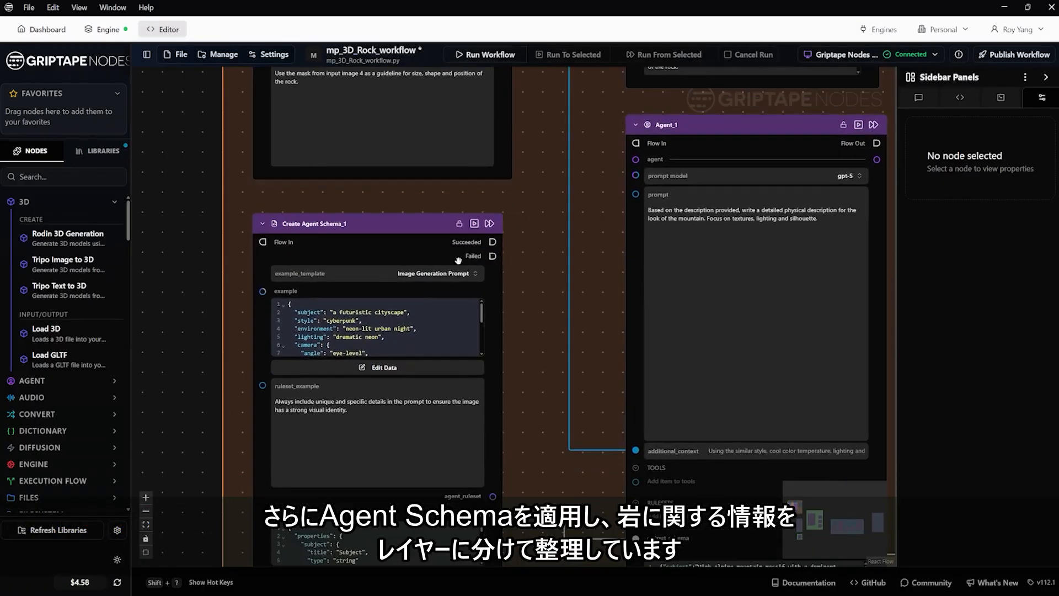
drag(525, 383, 517, 315)
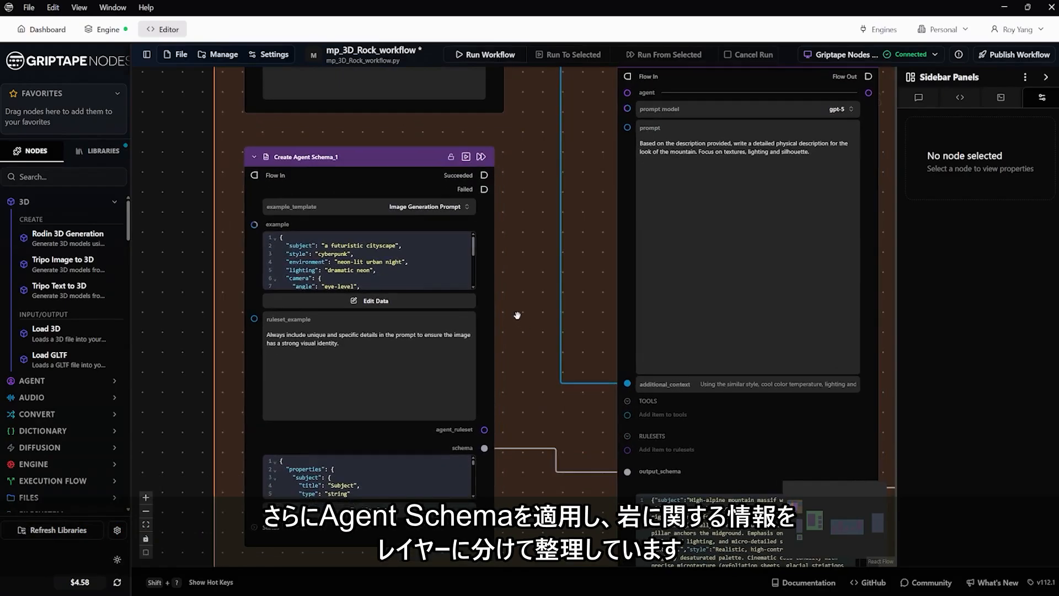
scroll(554, 293, down, 3)
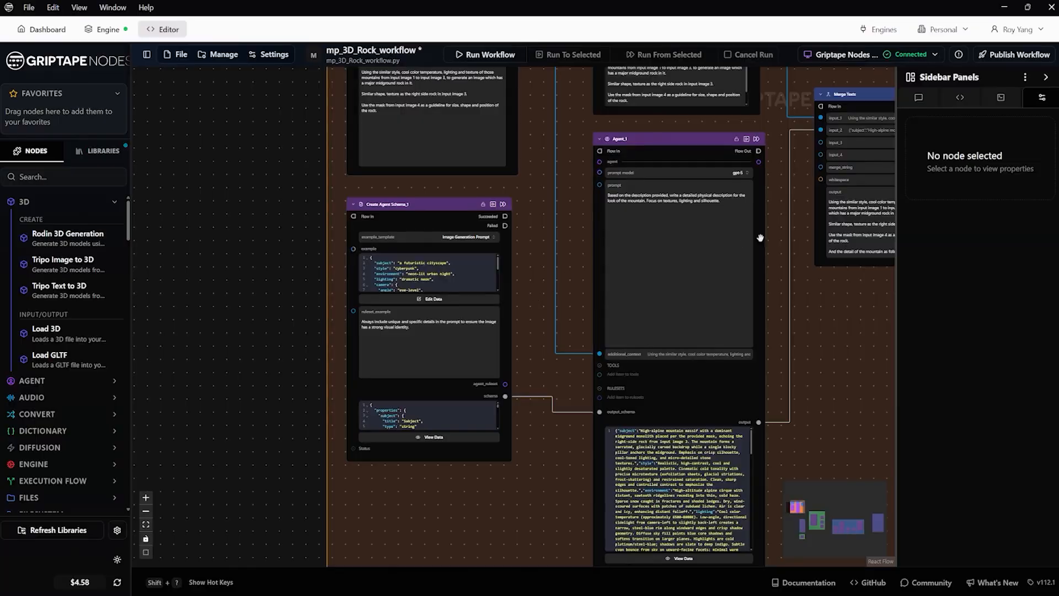
drag(815, 320, 667, 174)
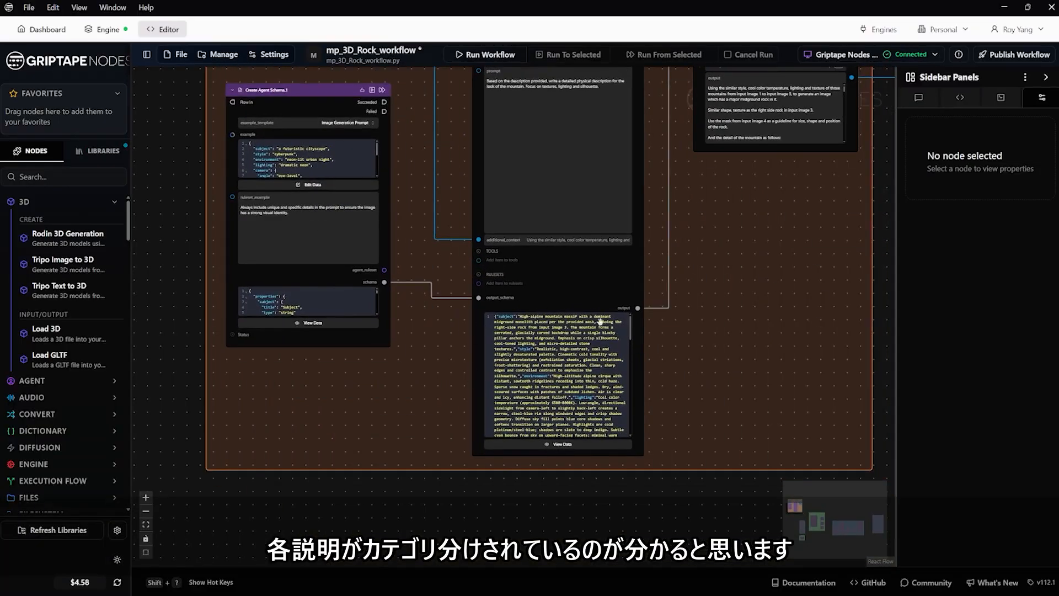
drag(736, 210, 731, 443)
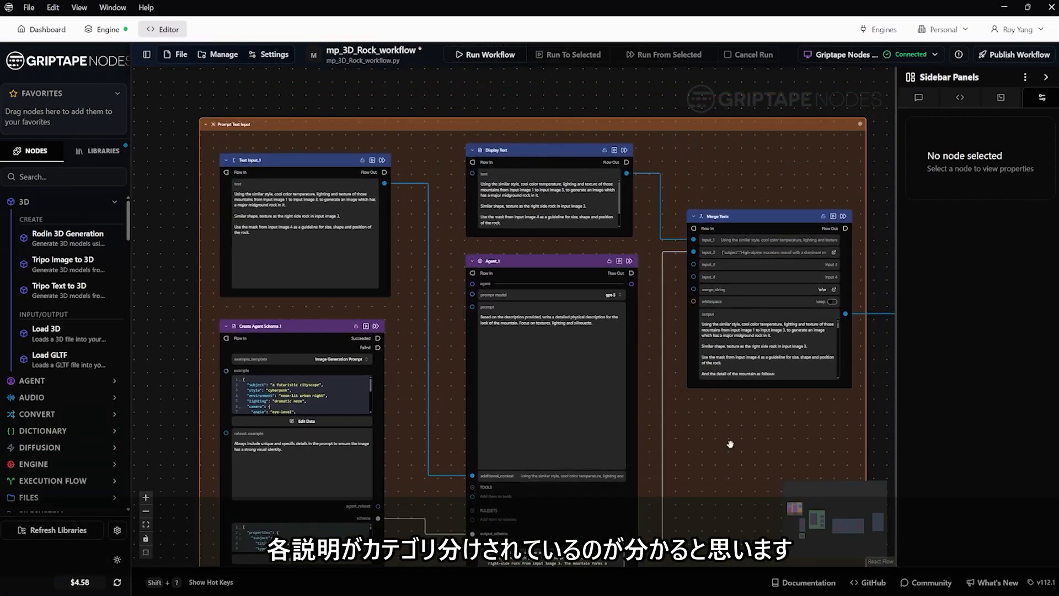
drag(694, 171, 655, 264)
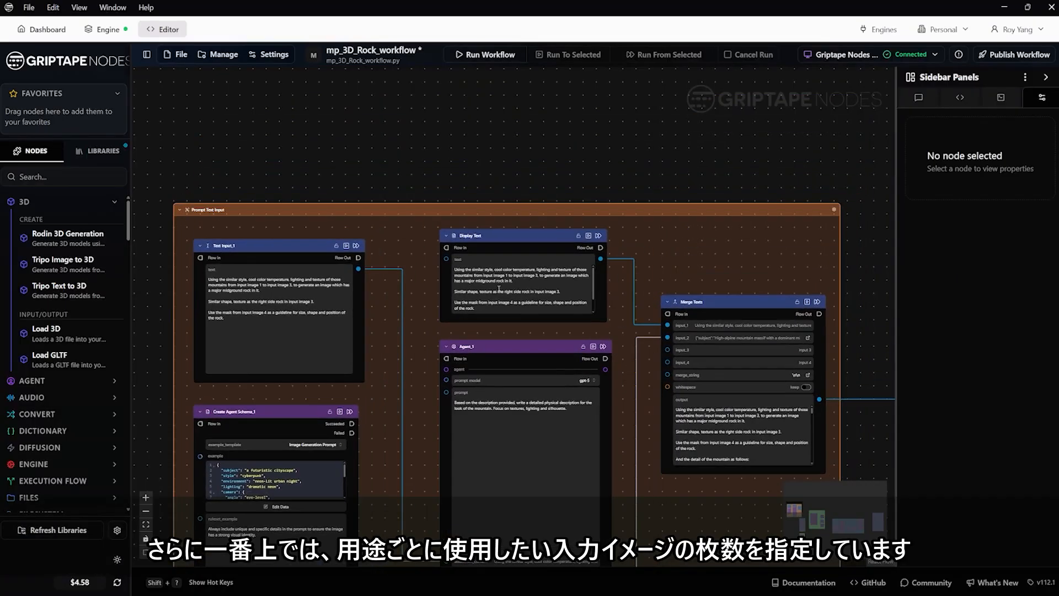
scroll(499, 288, up, 5)
scroll(561, 278, down, 5)
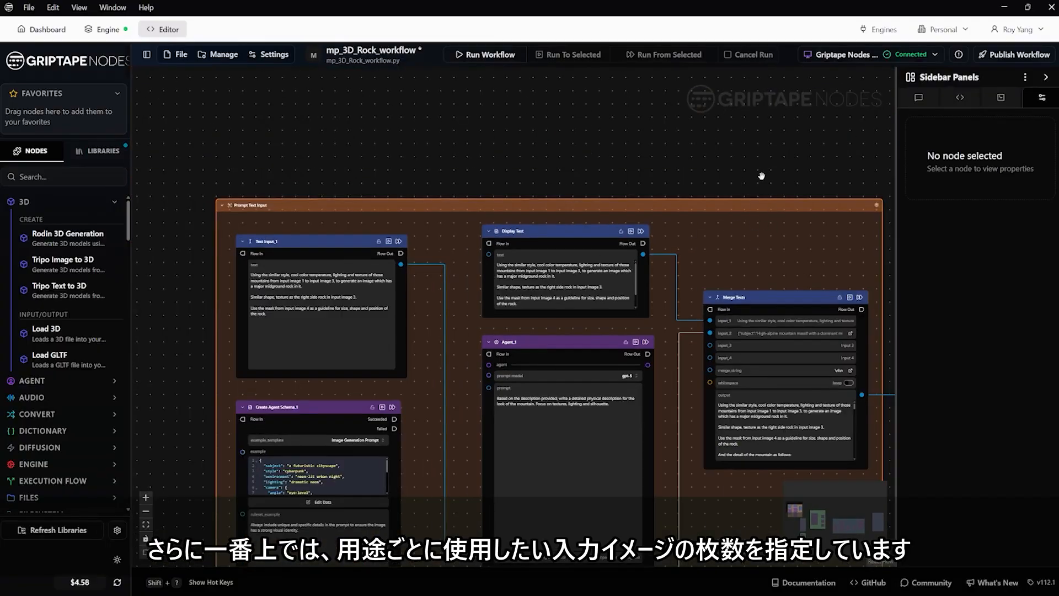
drag(788, 180, 592, 138)
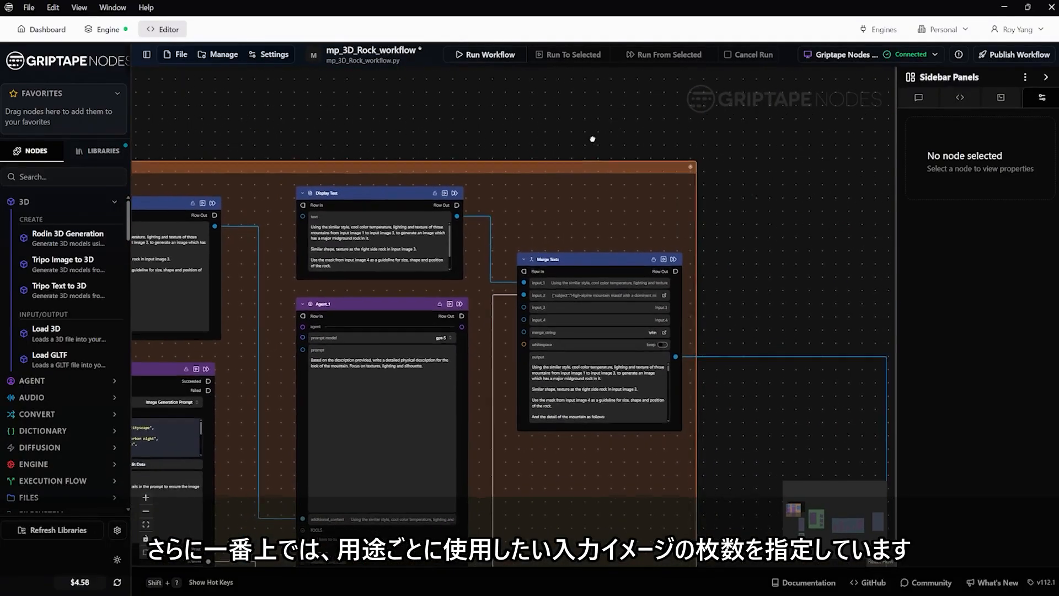
Step: Follow the merged prompt to the Google Nano Banana node and examine its reference images, the RotoPaint mask input and the generated variations
drag(784, 441, 507, 225)
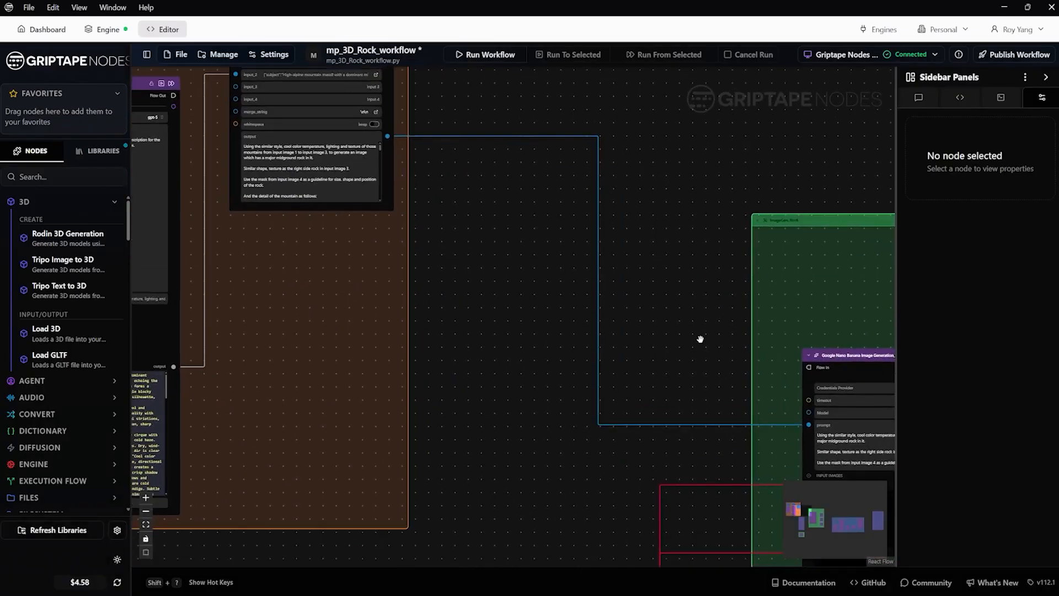
drag(698, 338, 423, 207)
drag(373, 413, 436, 277)
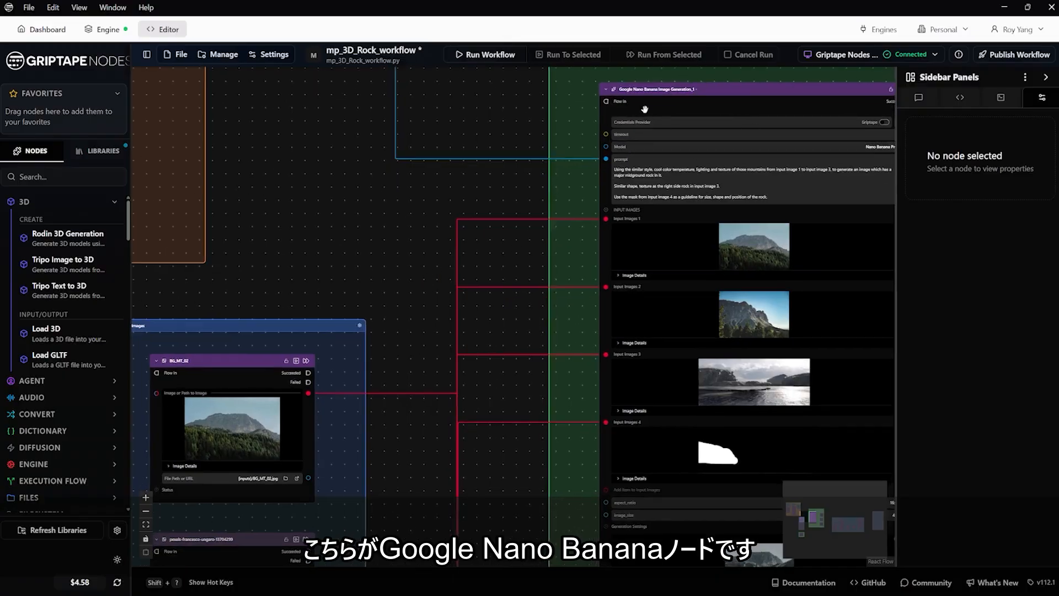
scroll(416, 356, down, 6)
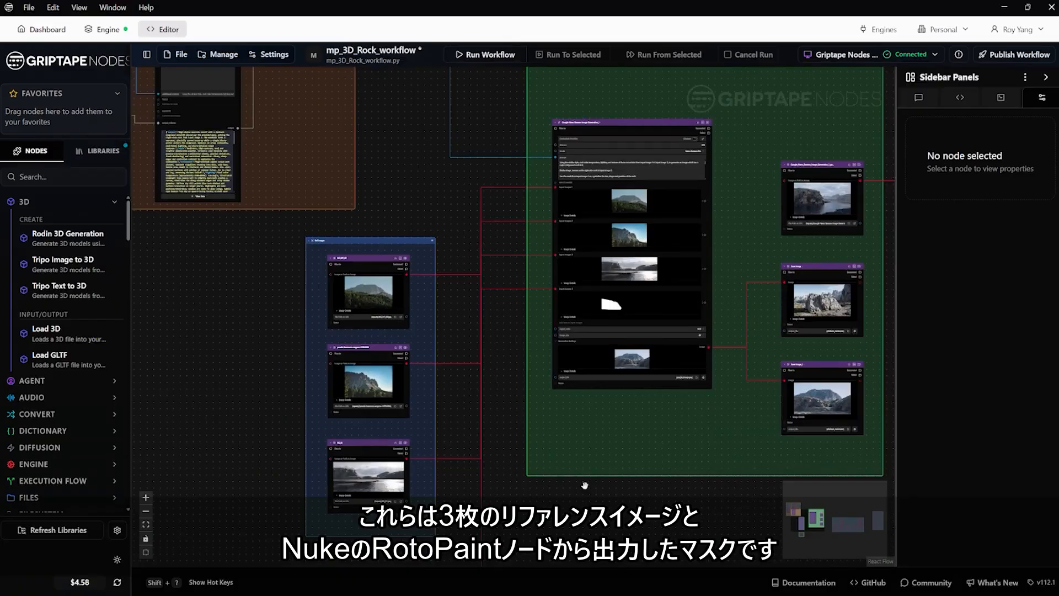
drag(441, 562, 431, 318)
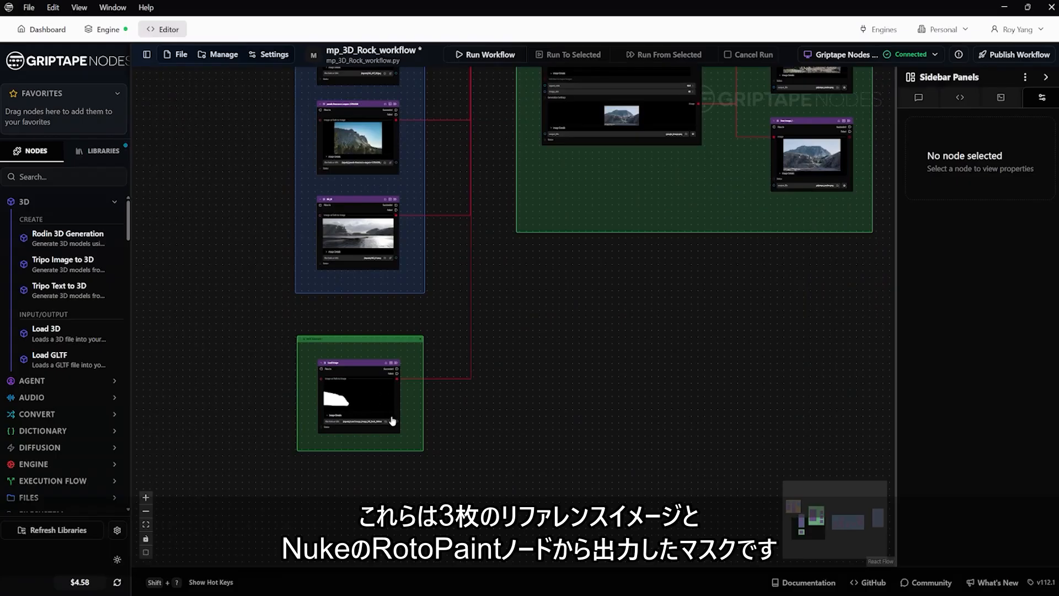
drag(686, 286, 519, 503)
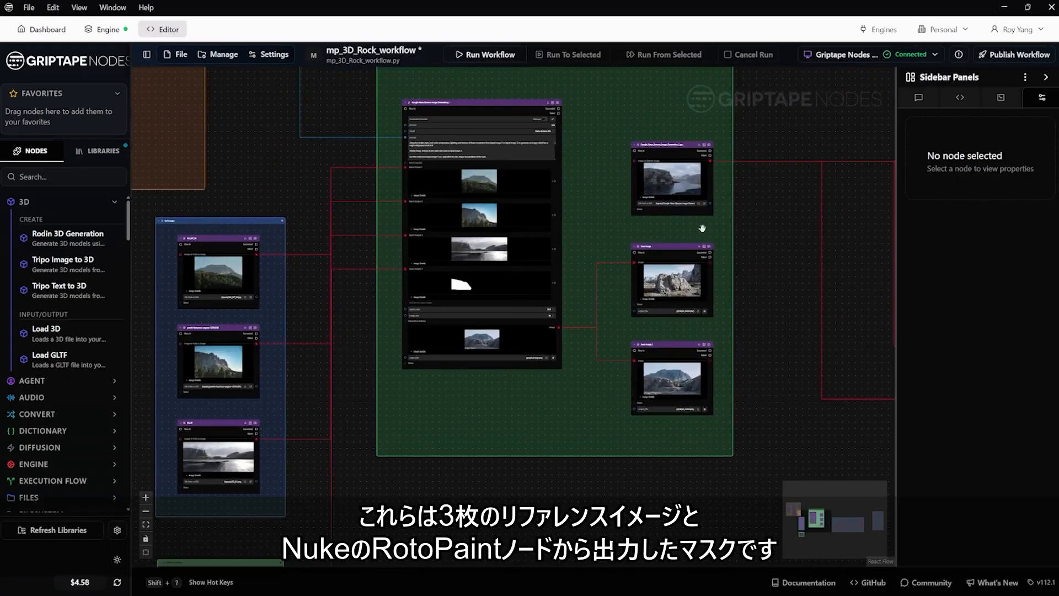
drag(732, 137, 718, 230)
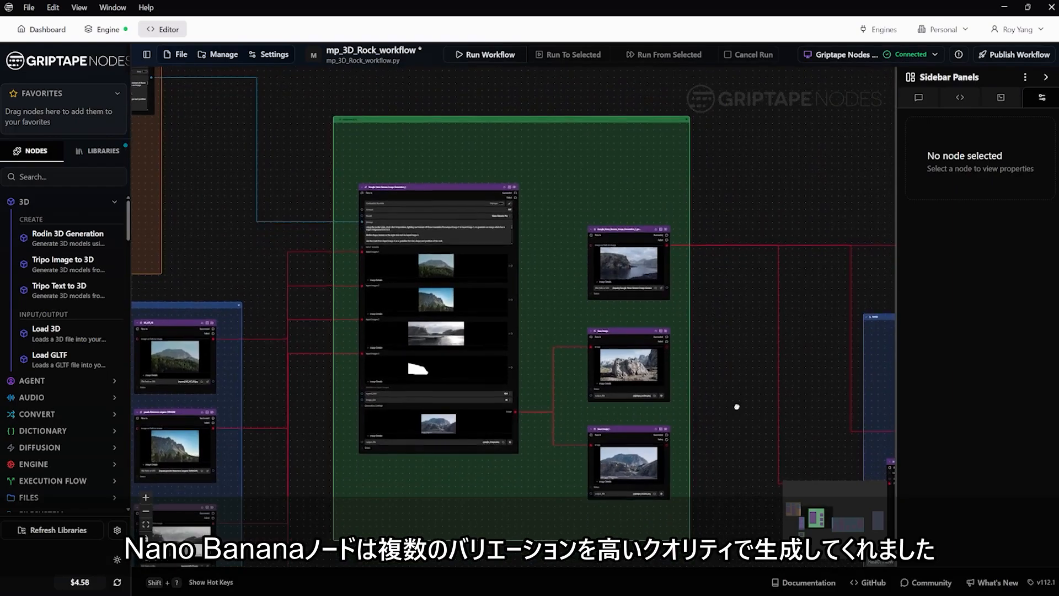
drag(746, 418, 693, 385)
Step: Inspect the Save Image node's generated rock picture at full size, then return to the node graph
scroll(622, 373, up, 3)
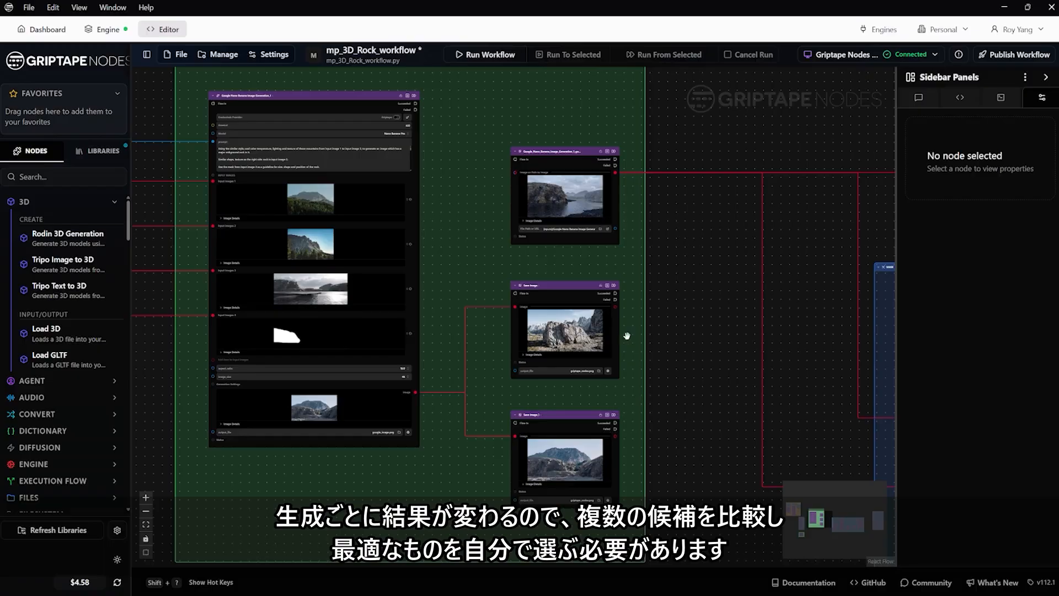
scroll(571, 331, up, 3)
scroll(568, 325, up, 3)
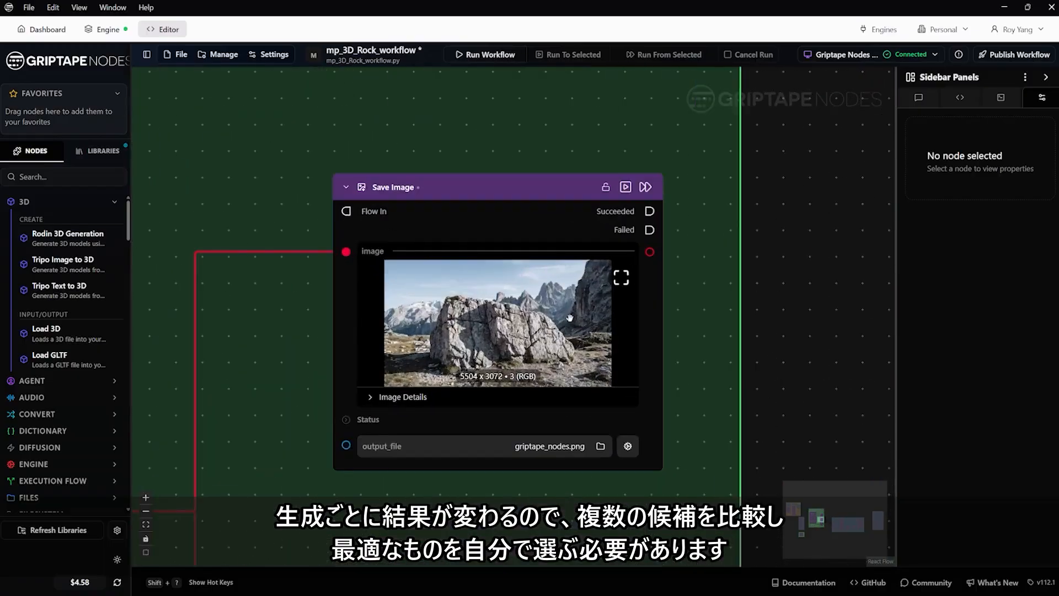
click(621, 277)
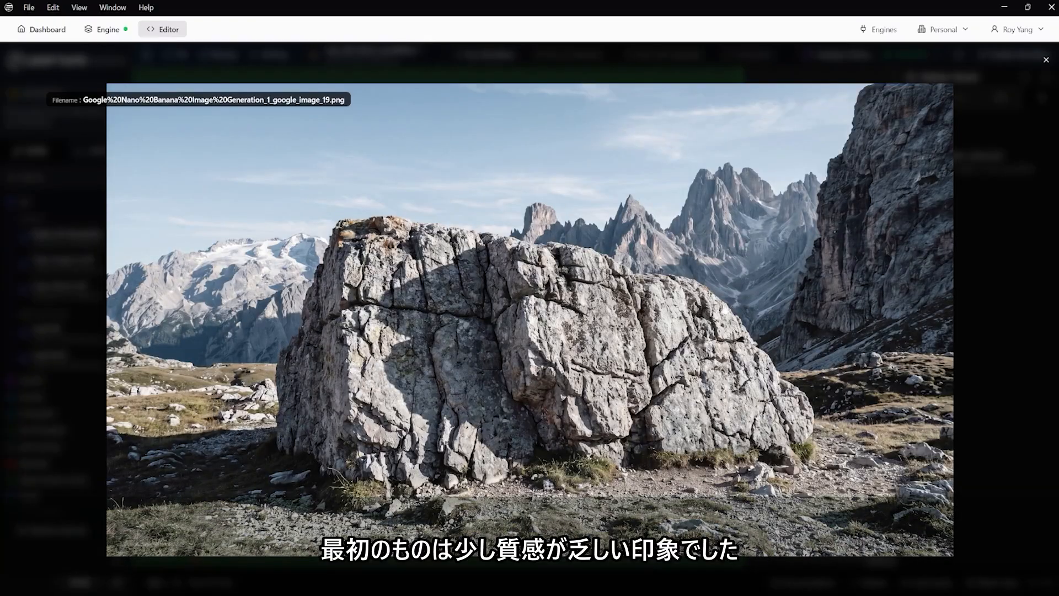
click(1046, 60)
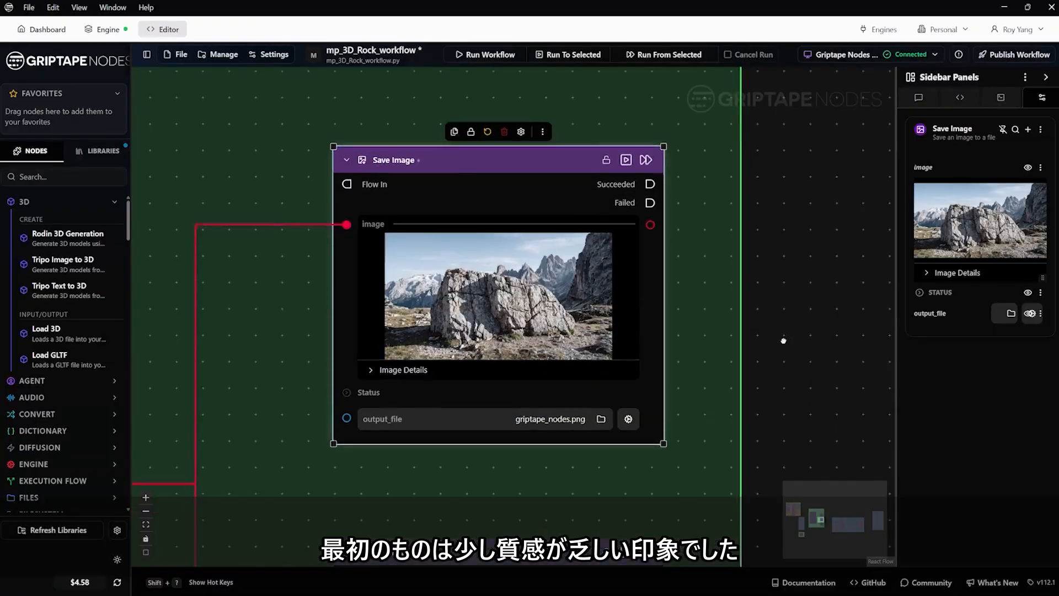
Step: Inspect the Save Image_1 node's generated picture at full size and close the preview
scroll(794, 334, down, 5)
drag(794, 378, 807, 233)
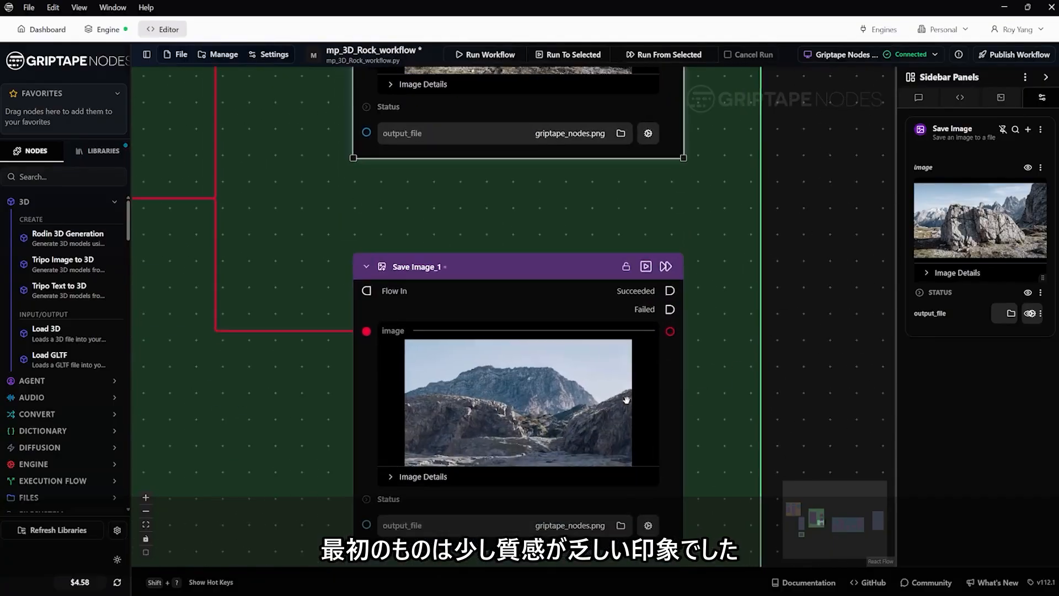
click(639, 358)
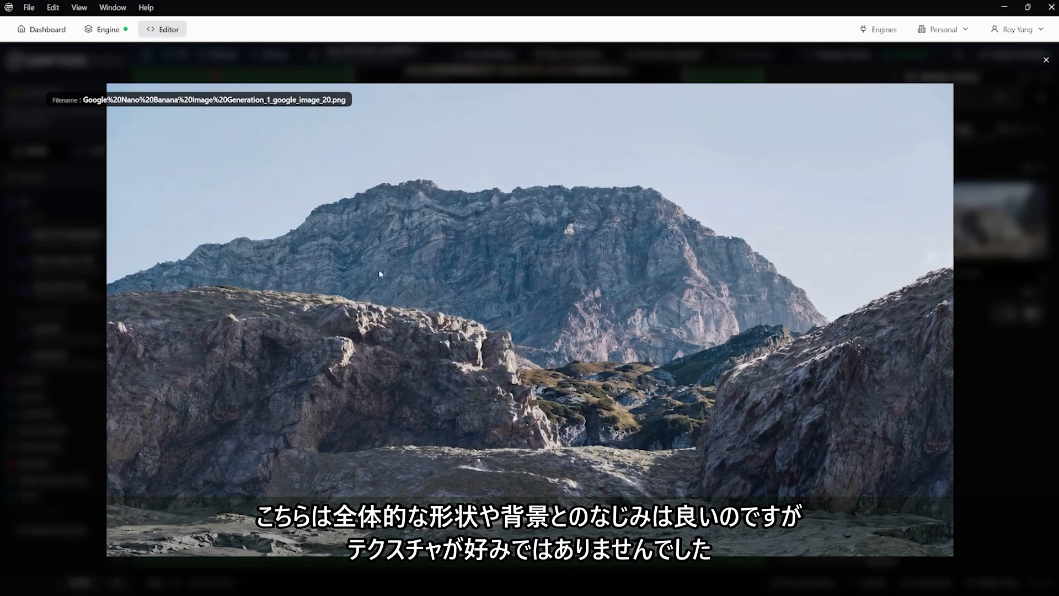
click(1045, 60)
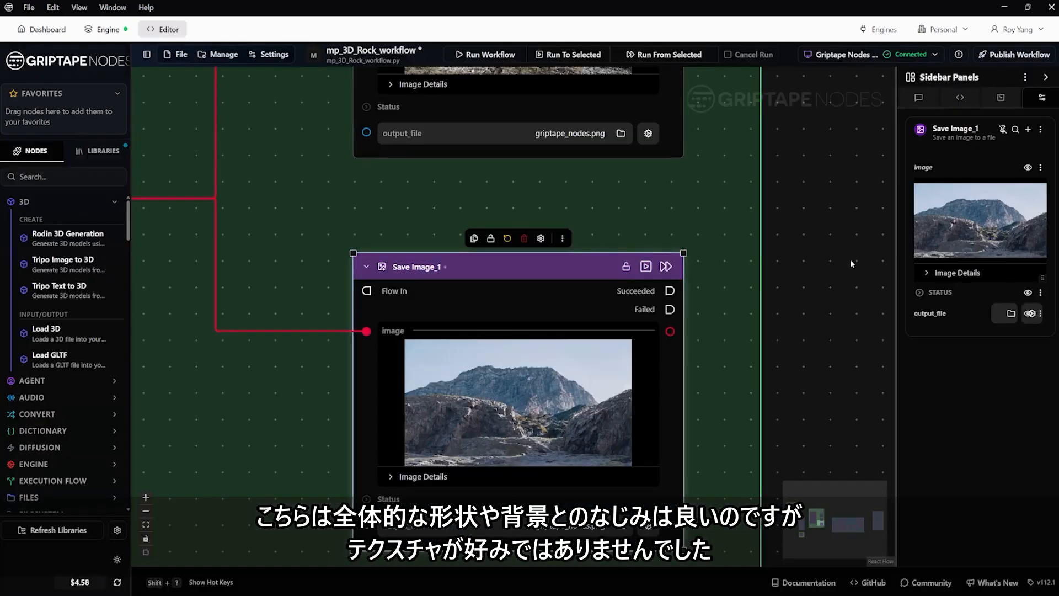
Step: Inspect the image loaded in the node above Save Image at full size and close the preview
drag(809, 373, 787, 560)
drag(781, 127, 797, 331)
scroll(795, 332, down, 3)
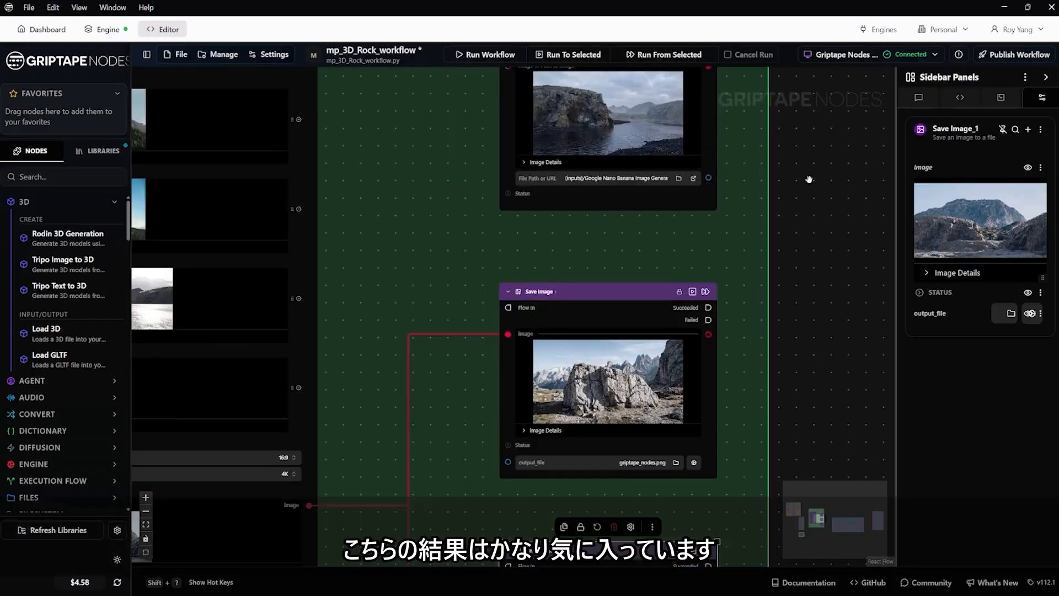
drag(813, 170, 807, 361)
scroll(681, 274, up, 3)
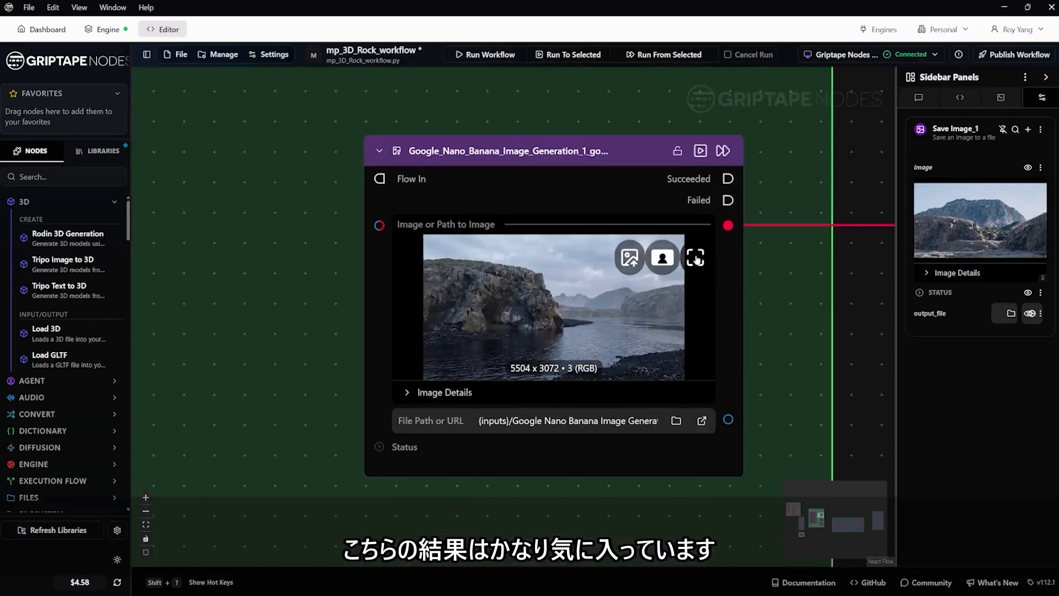
click(695, 258)
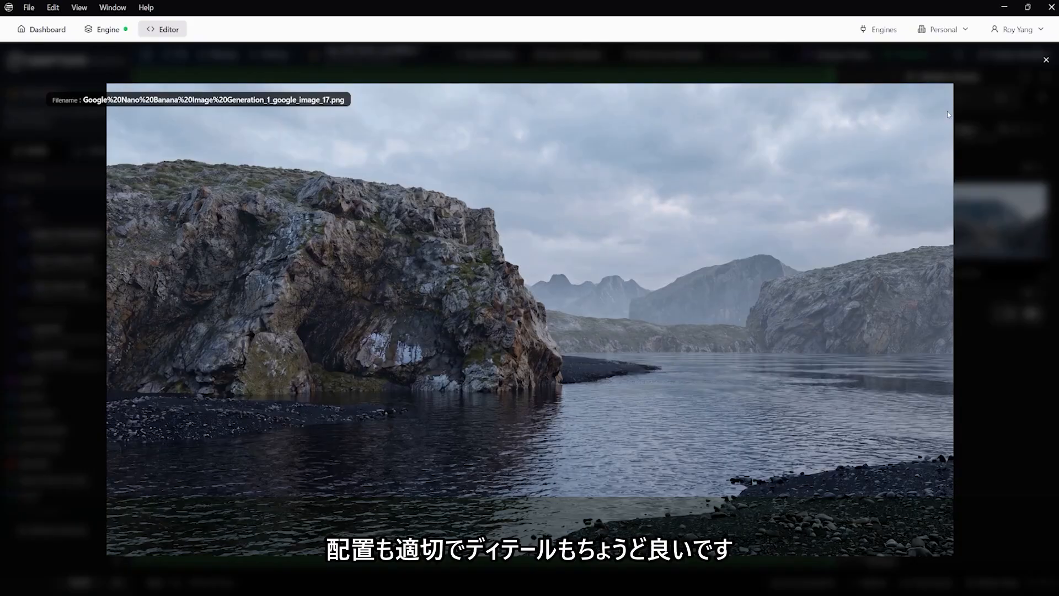
click(1046, 60)
Step: Locate the Image Bash_1 node in the blue masking group and open its Image Bash Editor
scroll(716, 283, down, 5)
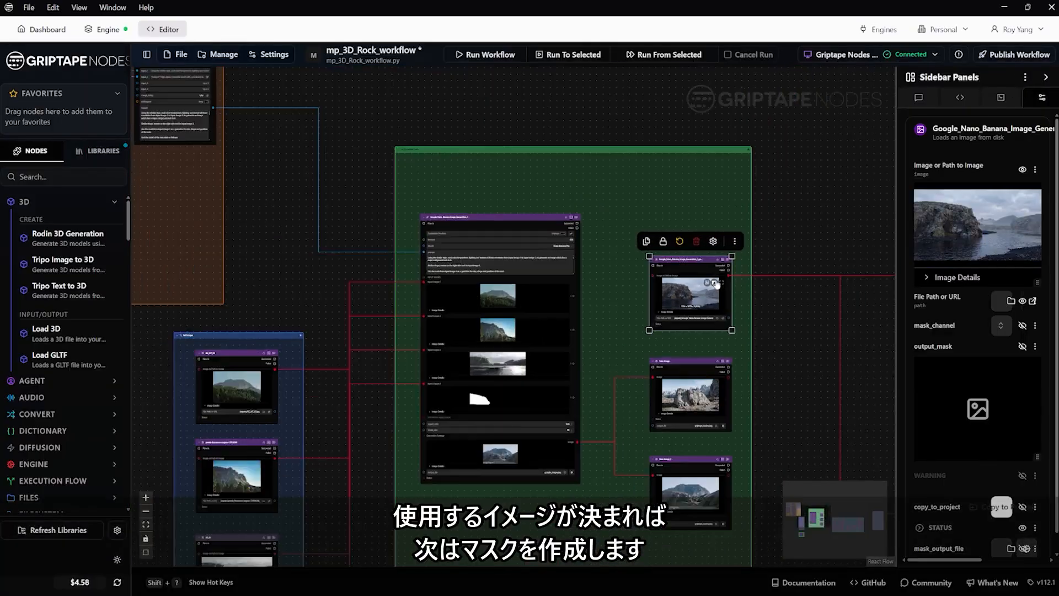
scroll(716, 284, down, 3)
drag(841, 235, 563, 156)
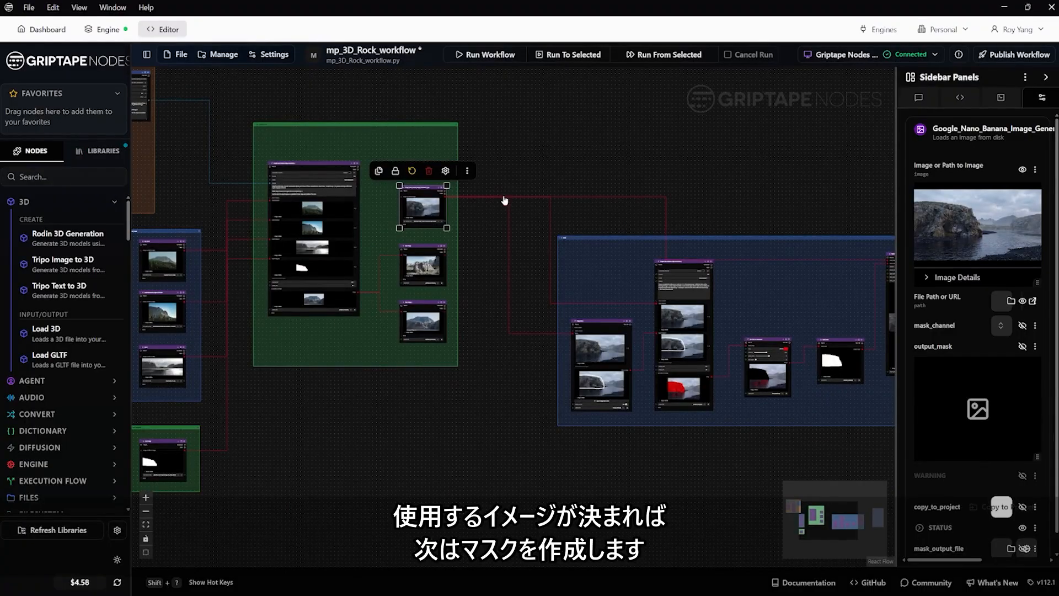
drag(721, 177, 431, 188)
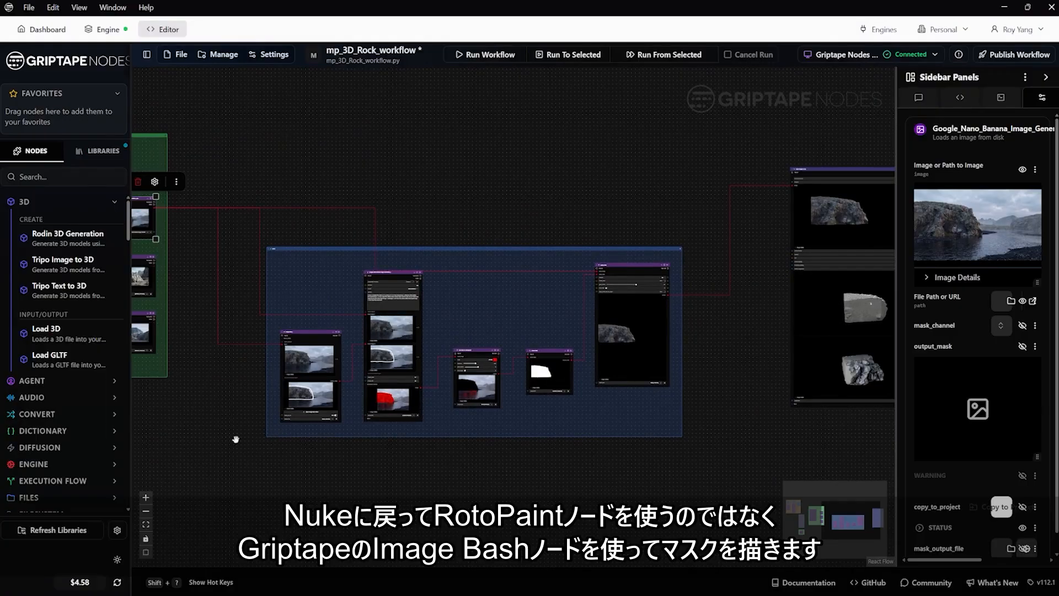
scroll(246, 390, up, 2)
scroll(248, 387, up, 2)
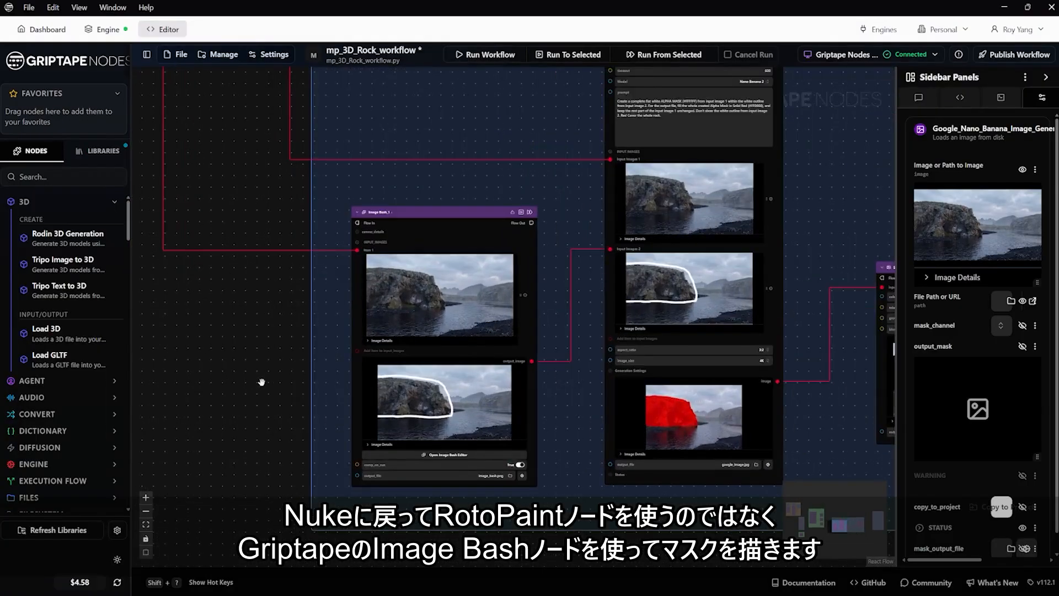
scroll(261, 381, up, 2)
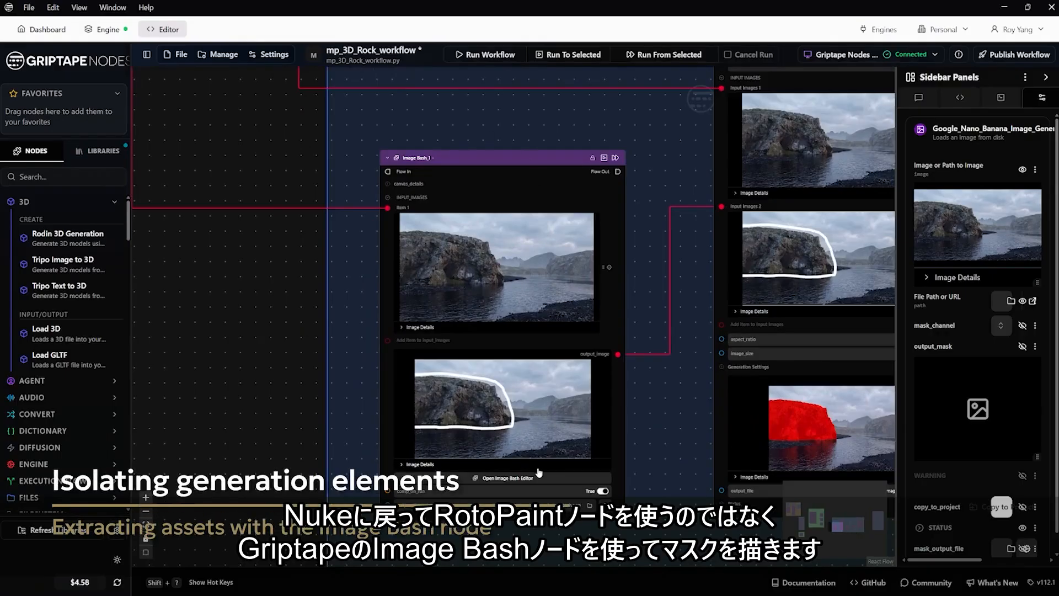
click(506, 488)
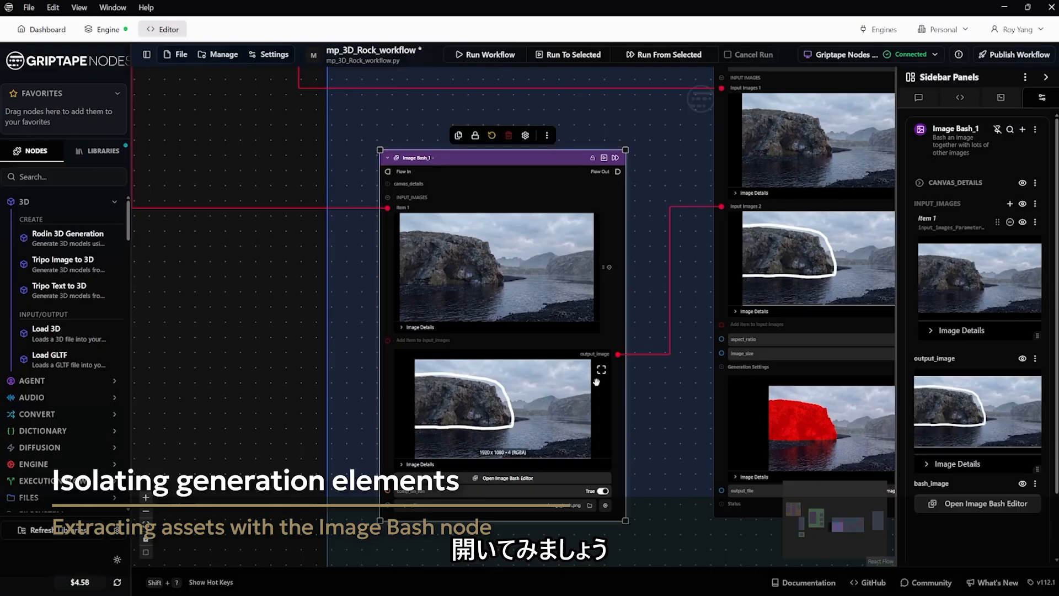
click(510, 483)
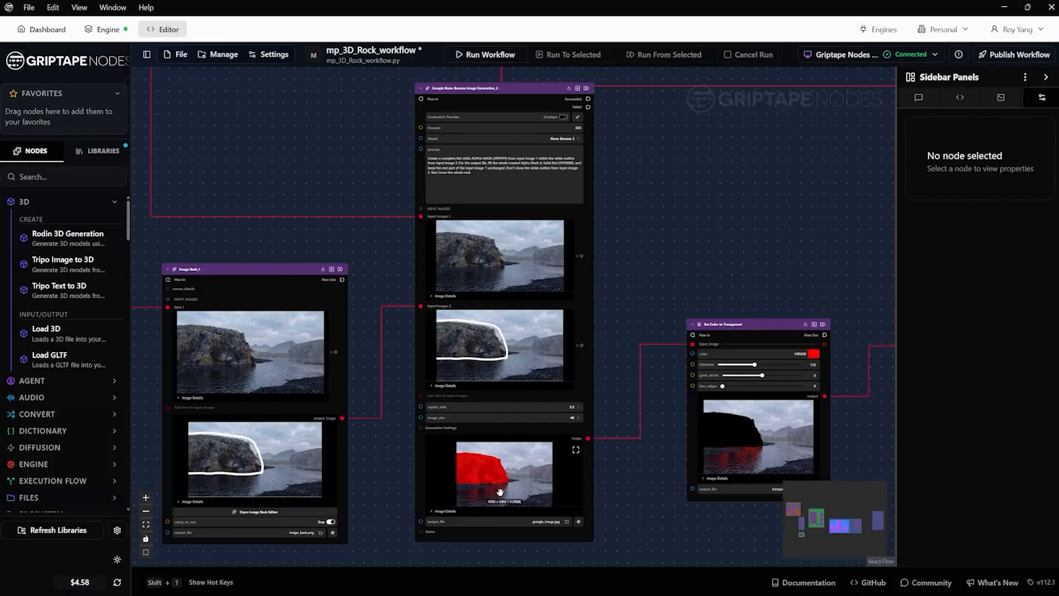
Step: Examine the red rock fill generated by the Google Nano Banana Image Generation_2 node and its aspect_ratio and image_size settings
scroll(494, 483, up, 3)
scroll(495, 480, up, 3)
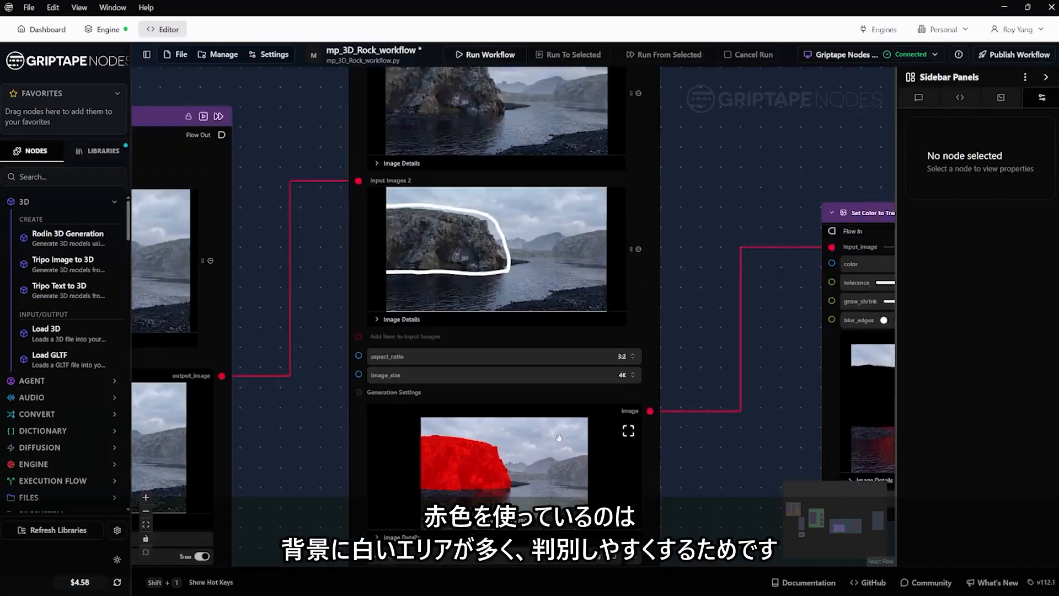
scroll(533, 443, down, 5)
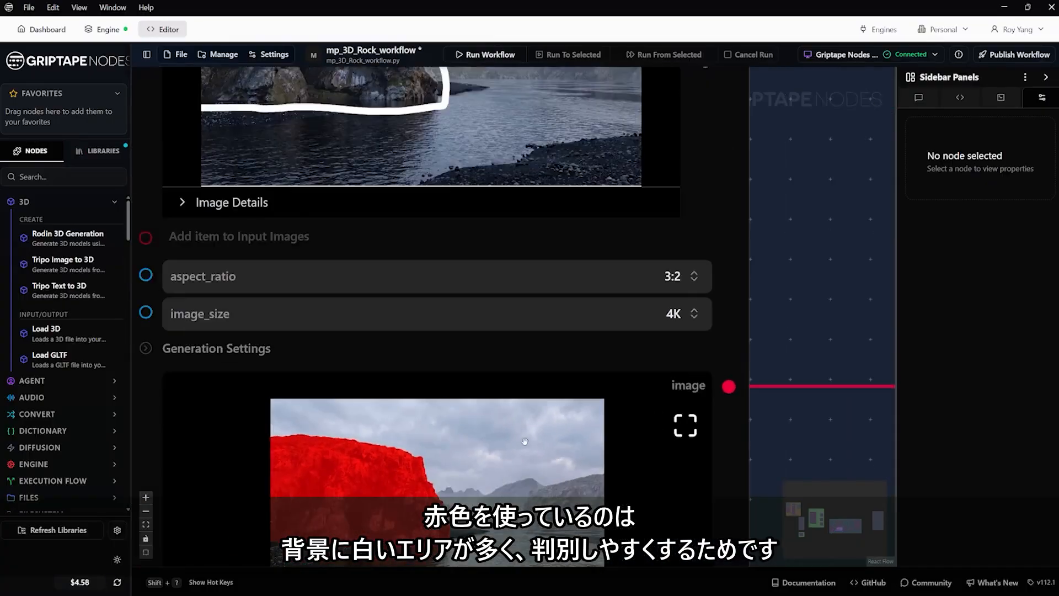
scroll(460, 467, down, 5)
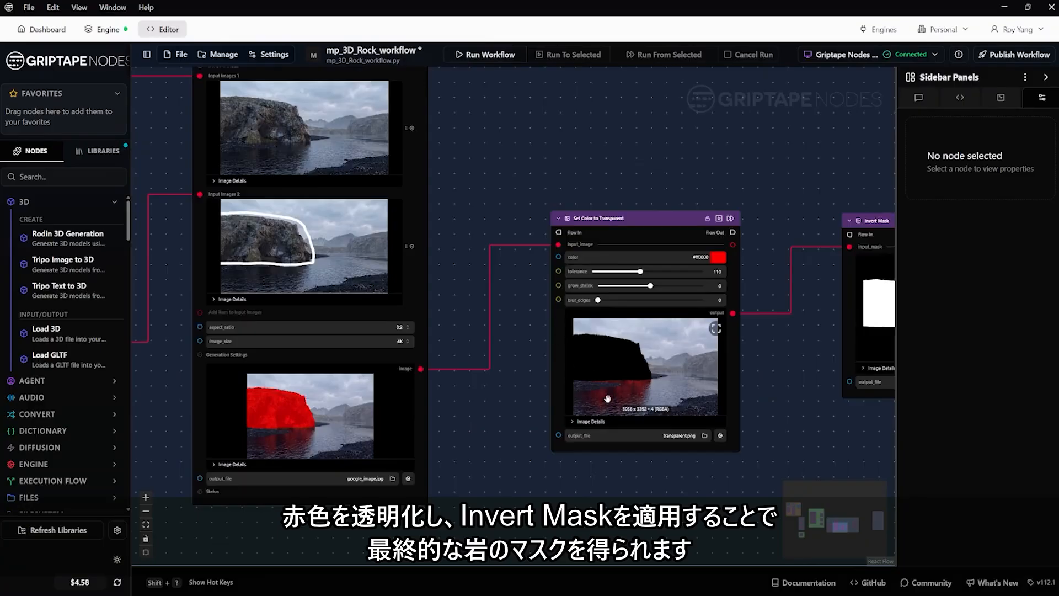
Step: Follow the mask from the Set Color to Transparent node through Invert Mask to the Apply Mask node's rock cutout
drag(787, 360, 364, 361)
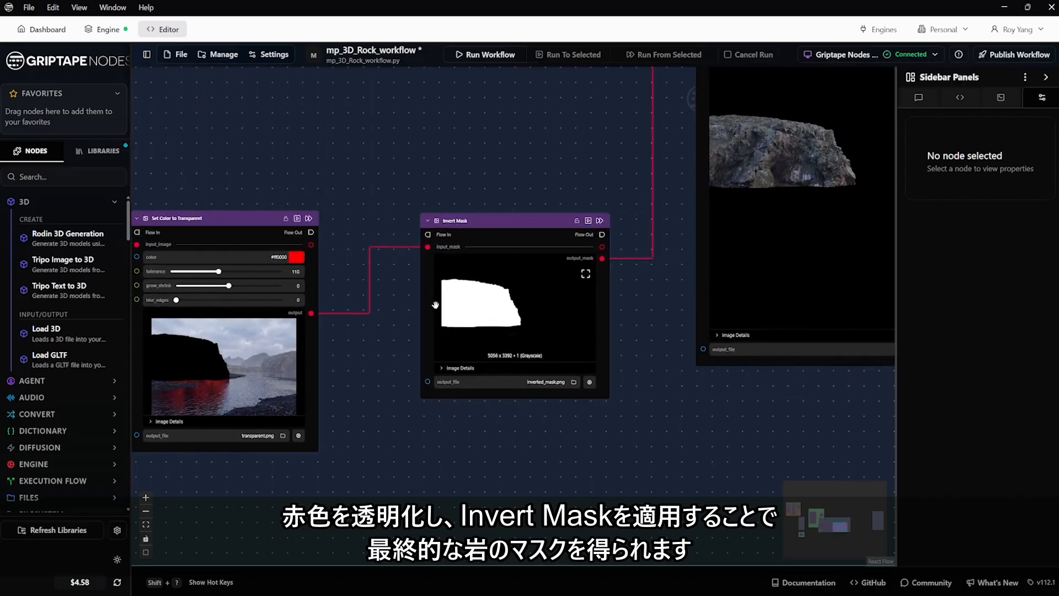
drag(710, 271, 401, 387)
scroll(414, 374, down, 5)
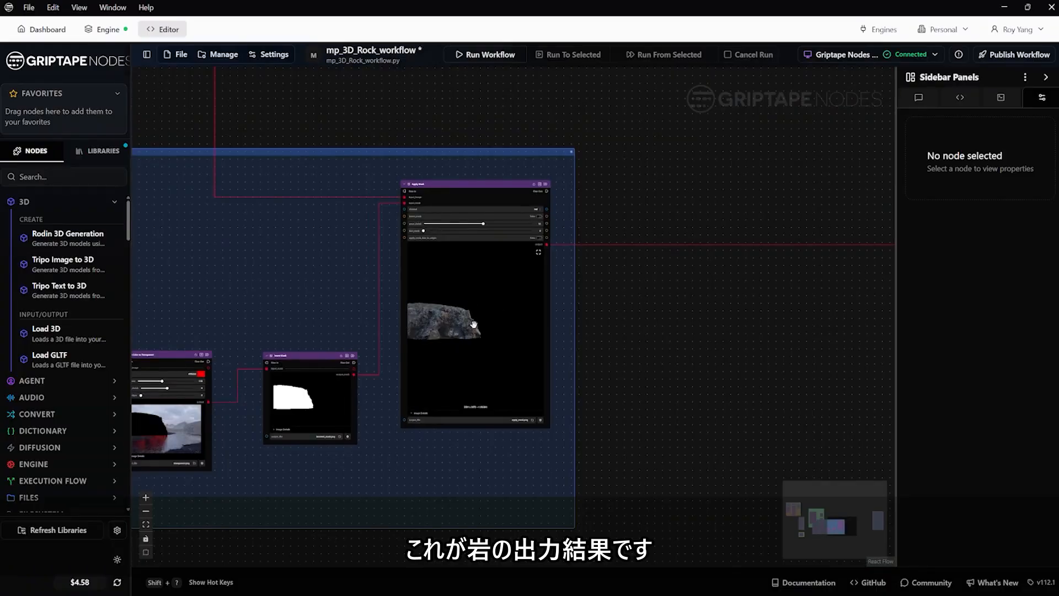
Step: Locate the Tripo Image to 3D_1 node connected after the masking group and review its input image and generated models
scroll(489, 332, down, 6)
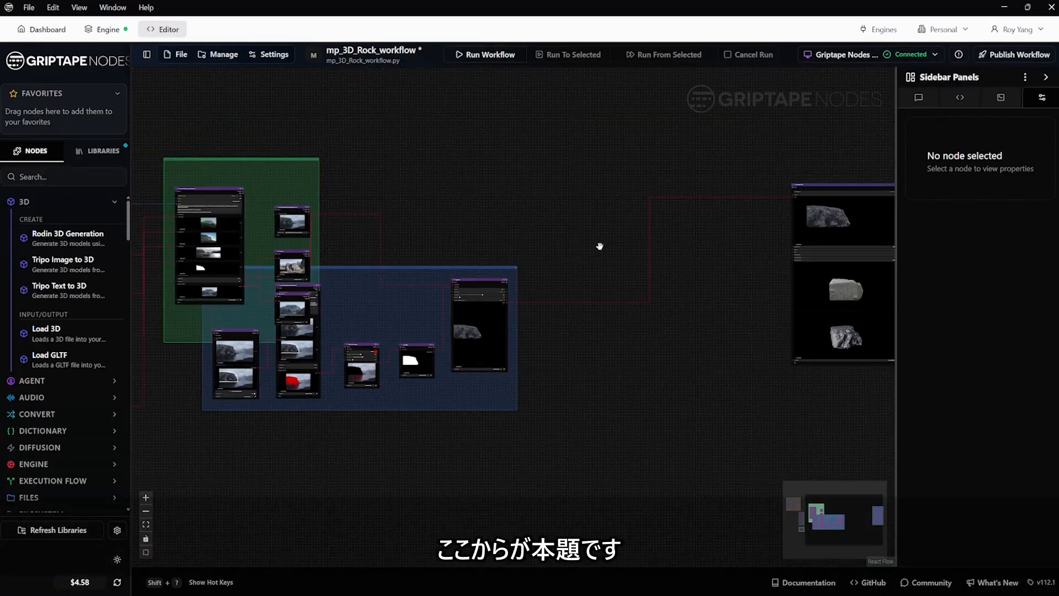
drag(598, 243, 475, 297)
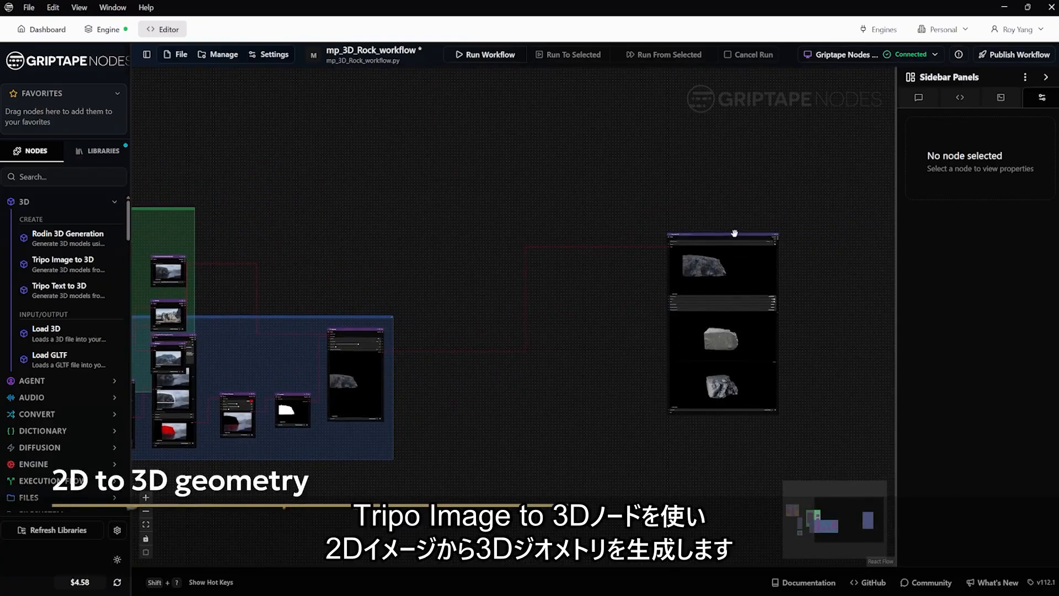
drag(720, 237, 579, 253)
scroll(551, 254, up, 8)
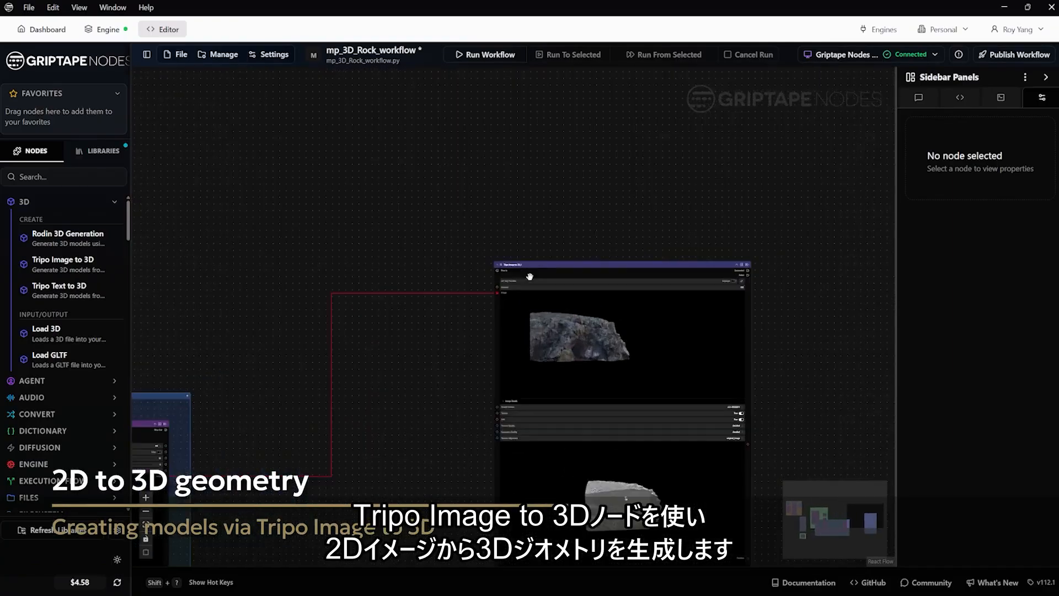
scroll(524, 274, up, 5)
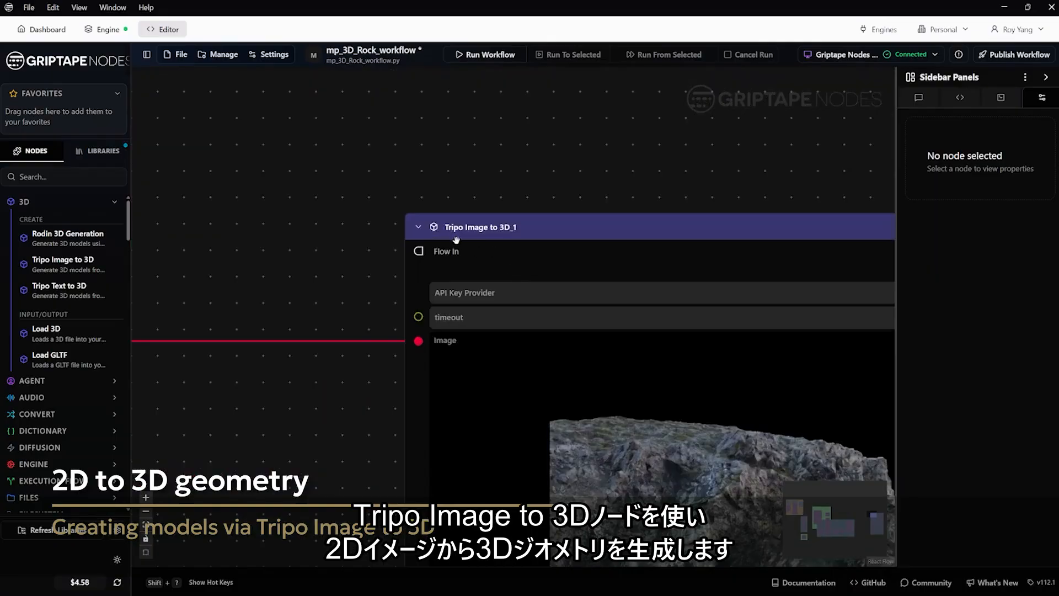
scroll(514, 255, down, 8)
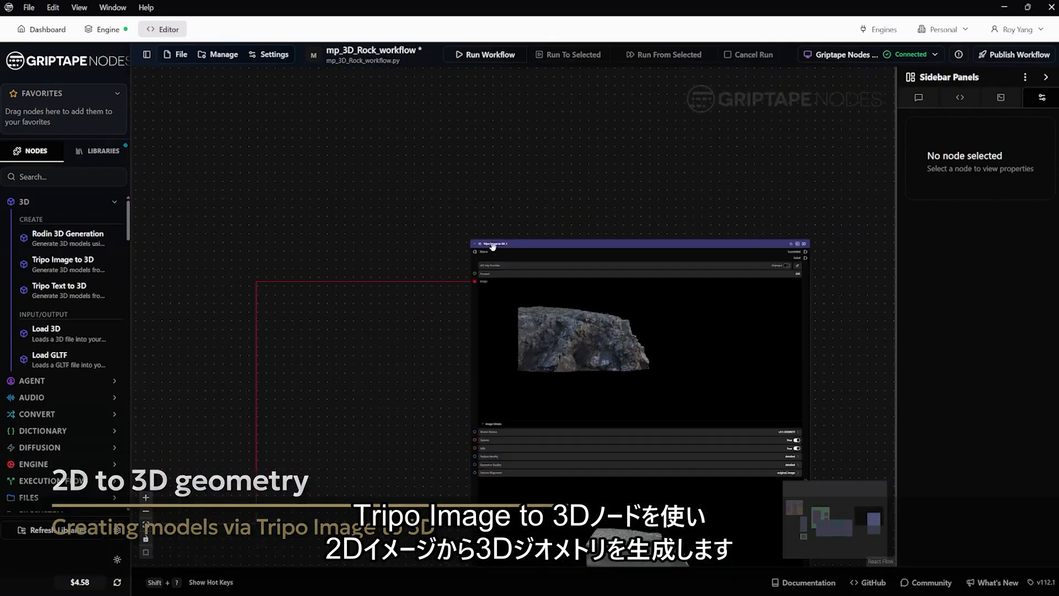
drag(427, 302, 416, 245)
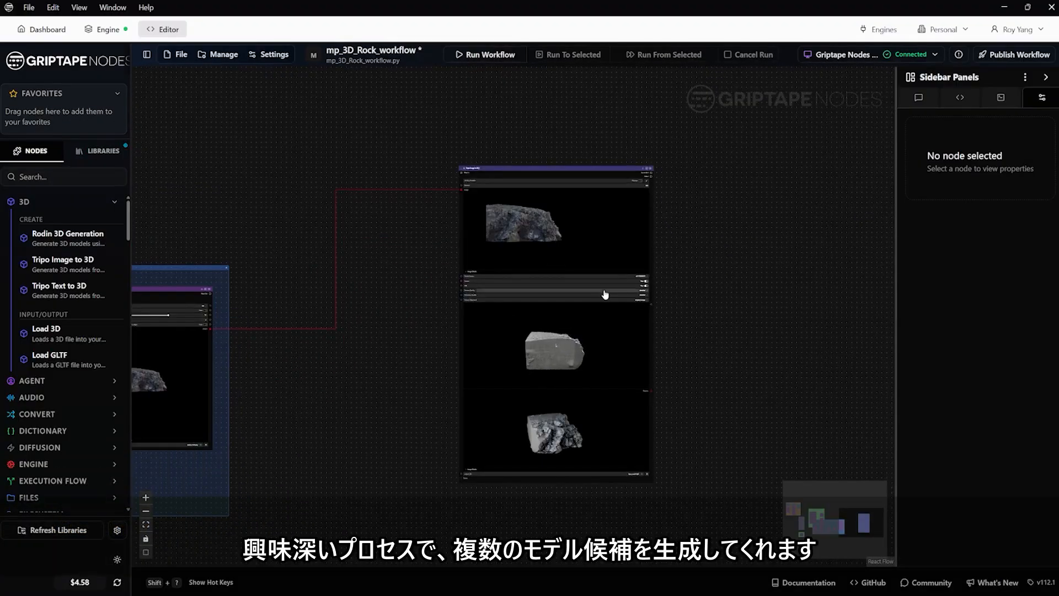
Step: Review the Tripo Image to 3D_1 node's texture, PBR and quality settings and rotate its 3D rock preview
scroll(604, 292, up, 6)
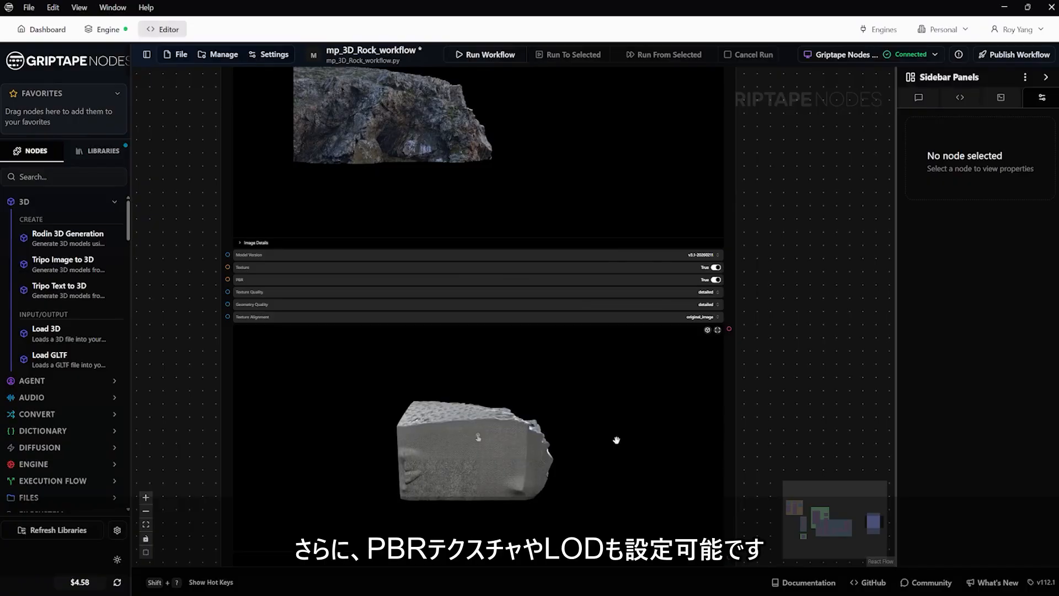
drag(793, 405, 800, 301)
scroll(800, 301, down, 2)
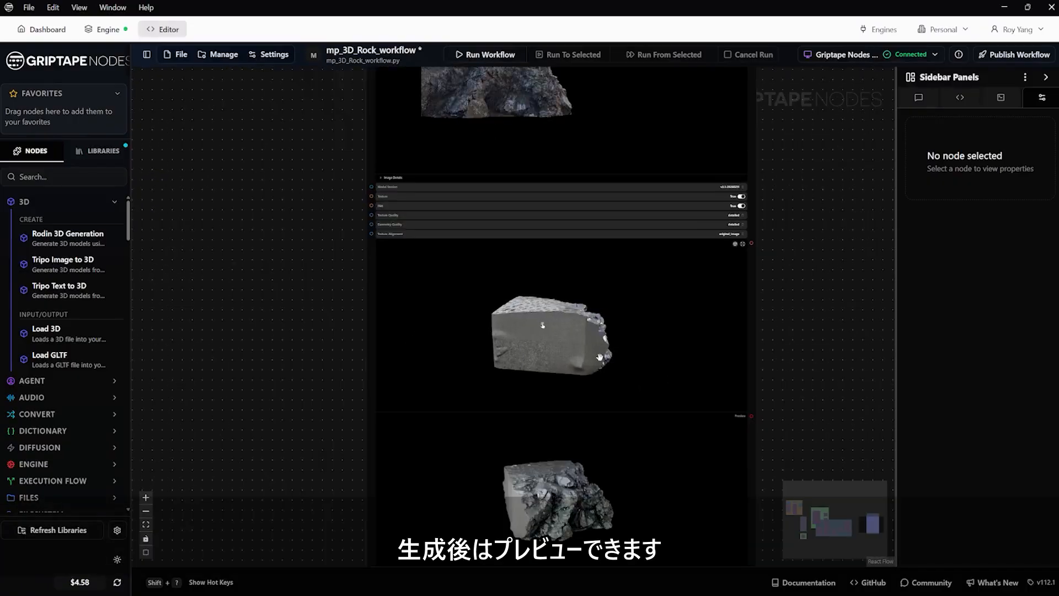
drag(525, 354, 608, 351)
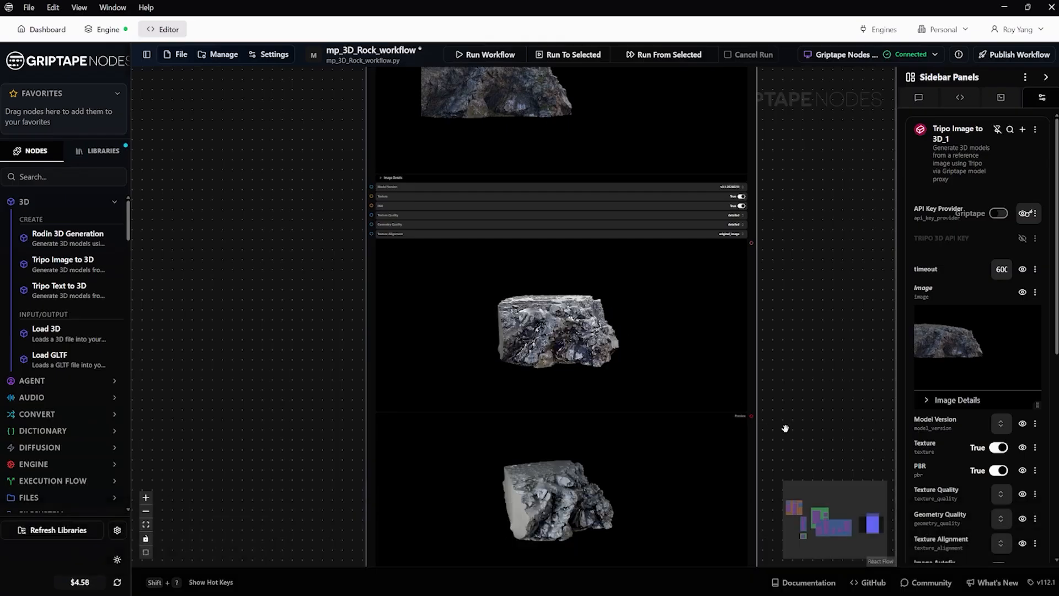
Step: Examine the lower preview and the output_file format of the Tripo Image to 3D_1 node
drag(777, 394, 729, 251)
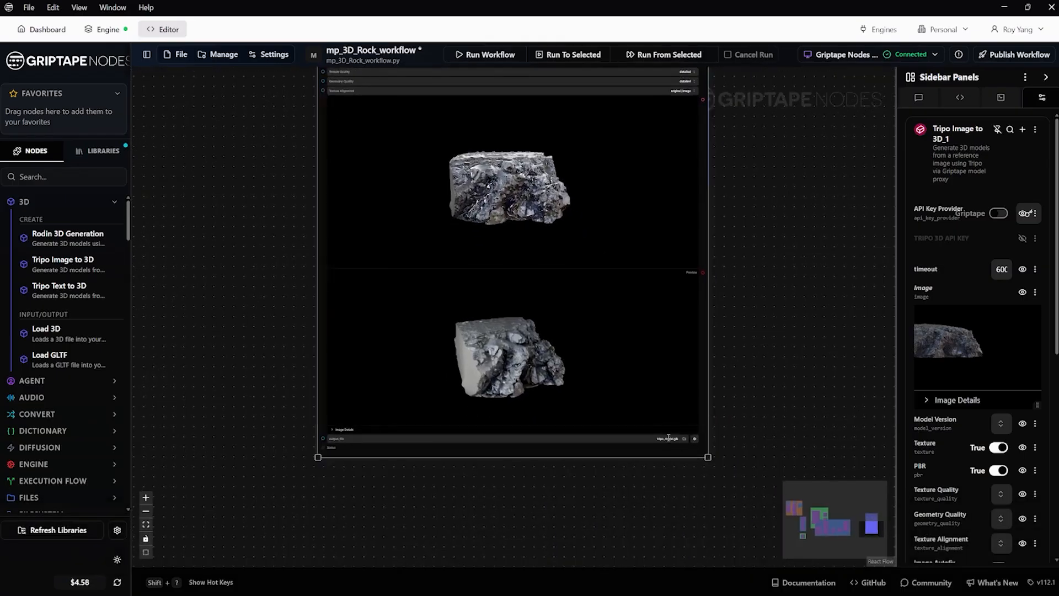
scroll(668, 437, up, 5)
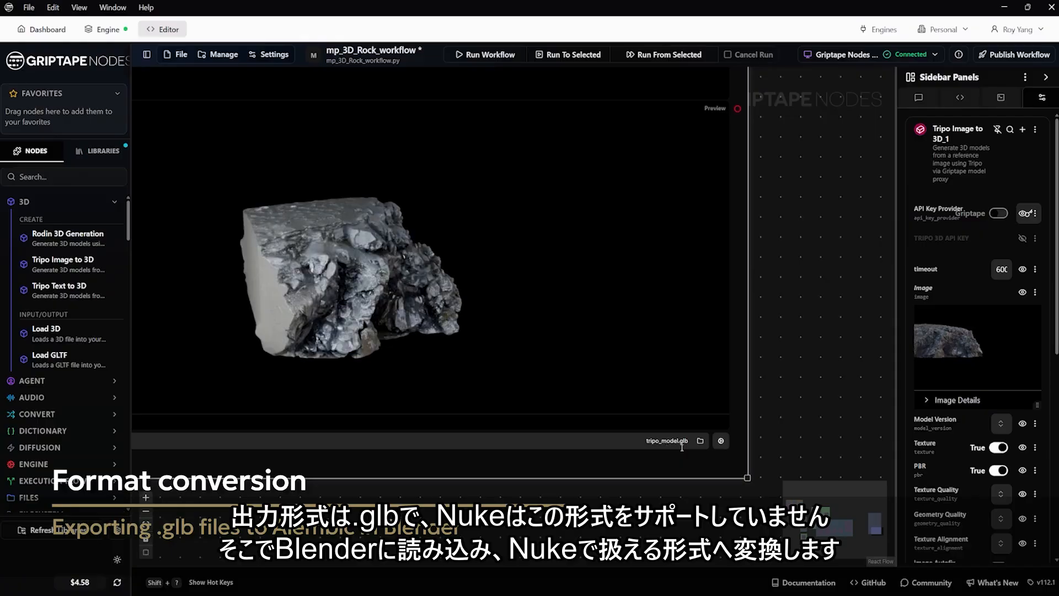
scroll(784, 390, down, 3)
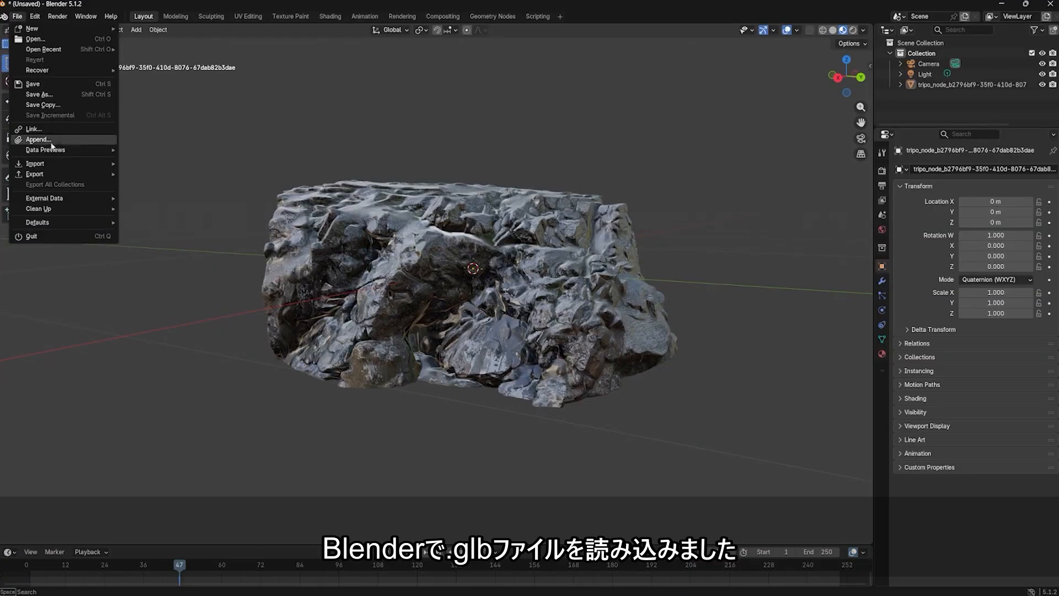
Step: Switch to Blender, inspect the imported rock model and check the available export formats without exporting
mouse_move(67, 163)
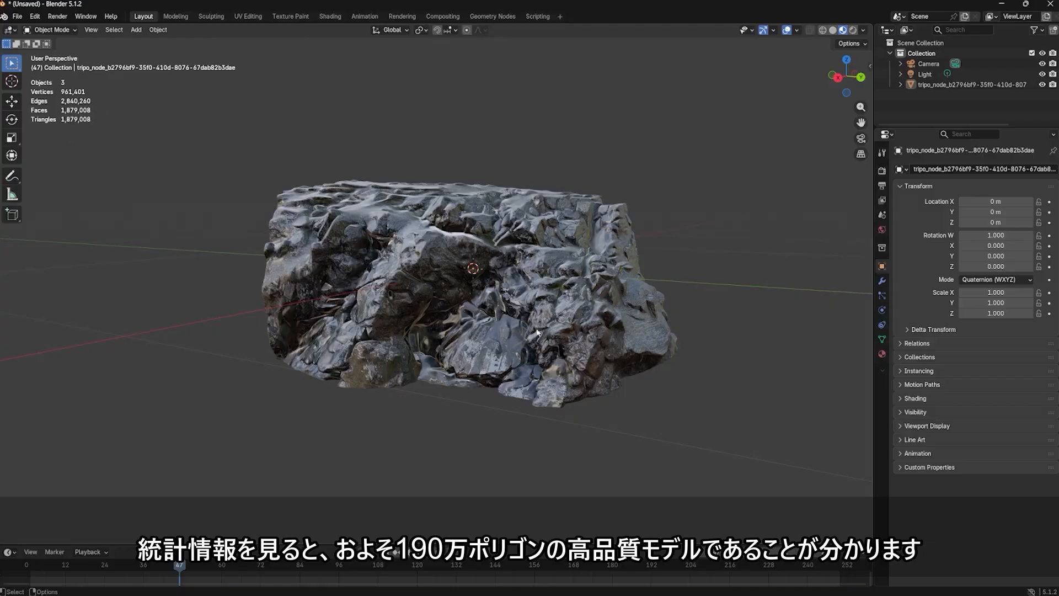
drag(536, 332, 513, 358)
click(17, 16)
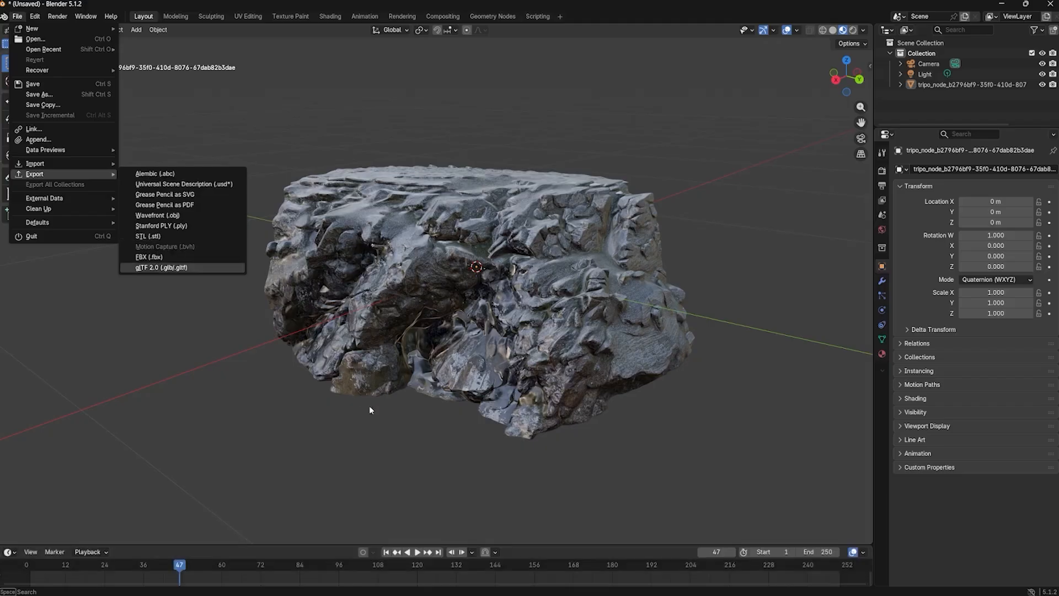
key(Escape)
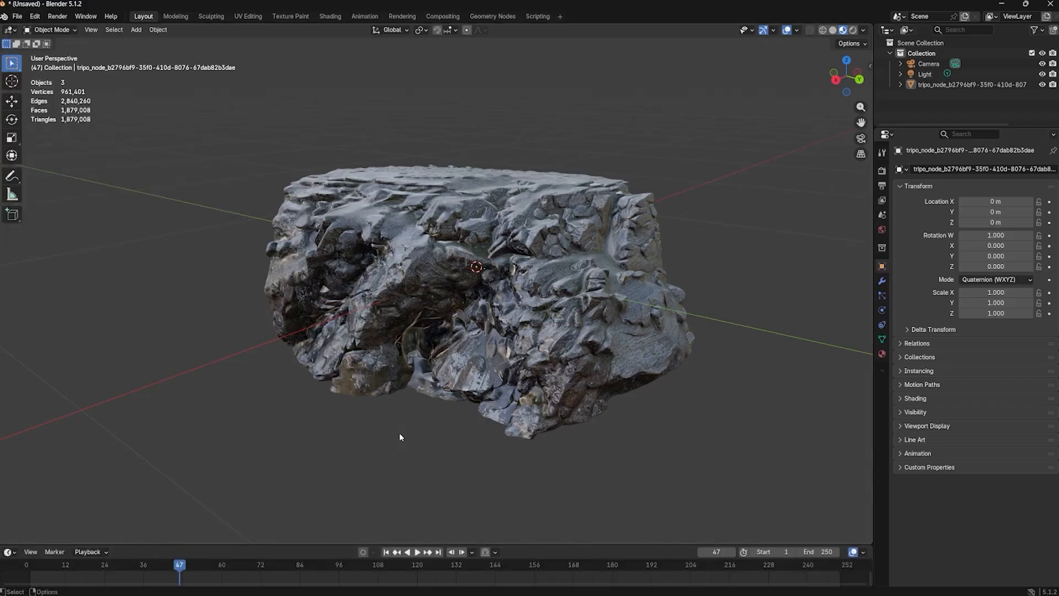
drag(418, 441, 458, 464)
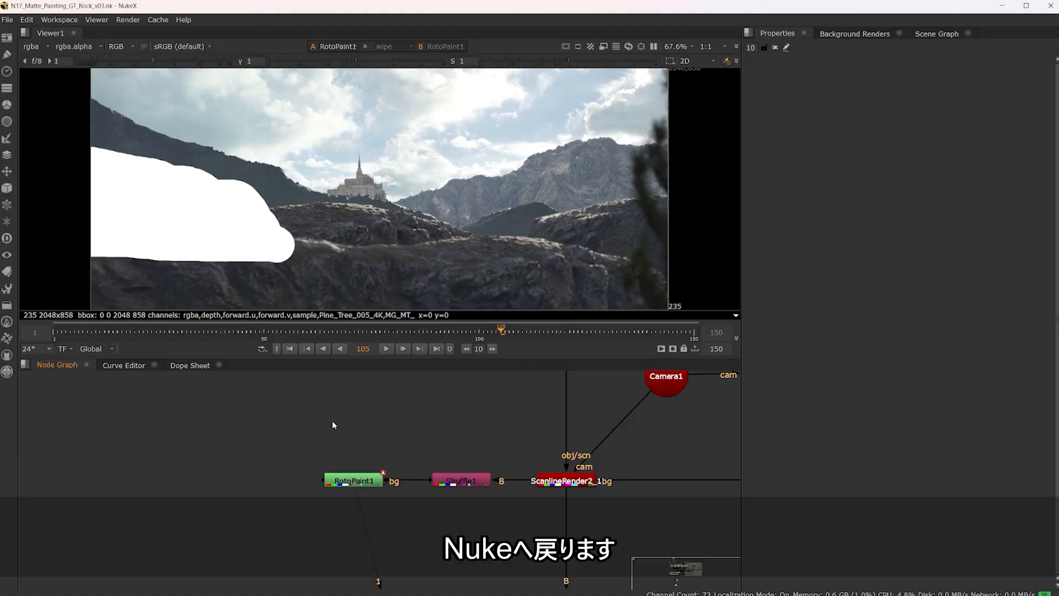
Step: Switch to Nuke, open the GeoImport1 node's properties and show its Rock_02.abc geometry in the viewer
scroll(308, 417, down, 5)
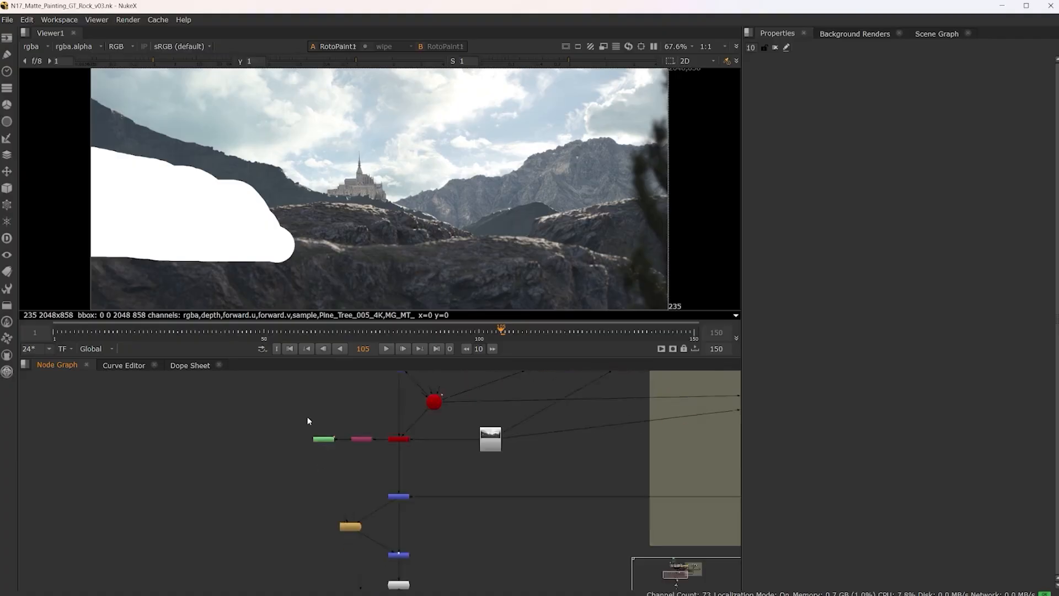
scroll(307, 417, down, 5)
drag(666, 389, 585, 483)
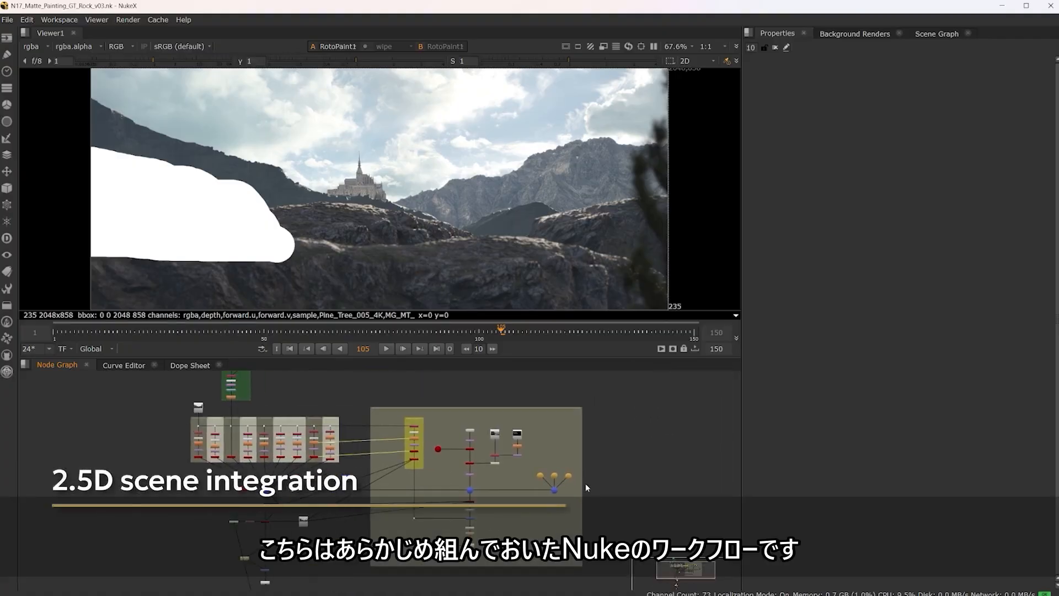
scroll(485, 429, up, 8)
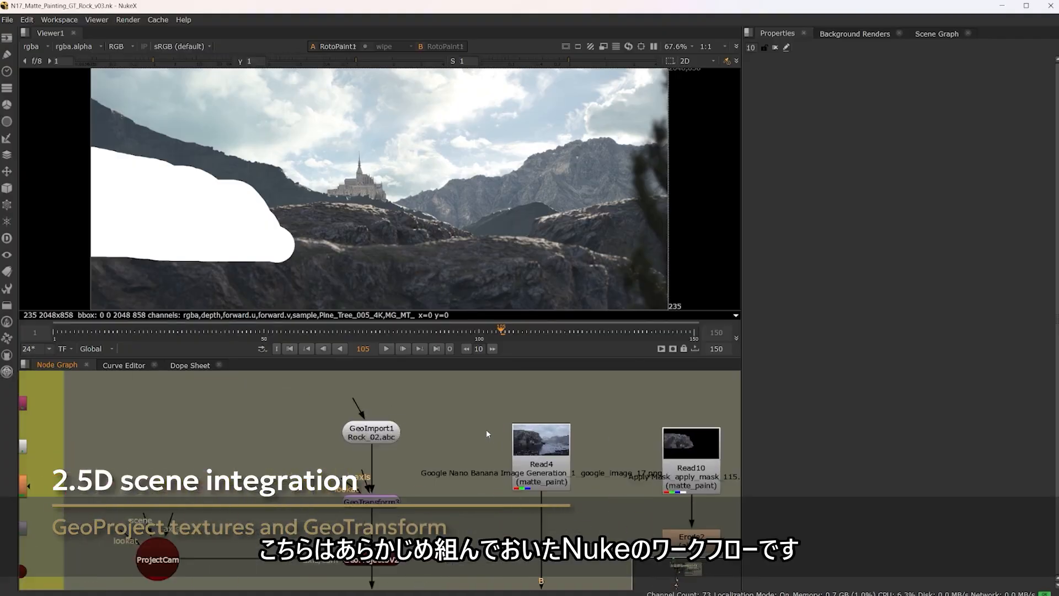
scroll(486, 429, down, 4)
scroll(485, 430, up, 4)
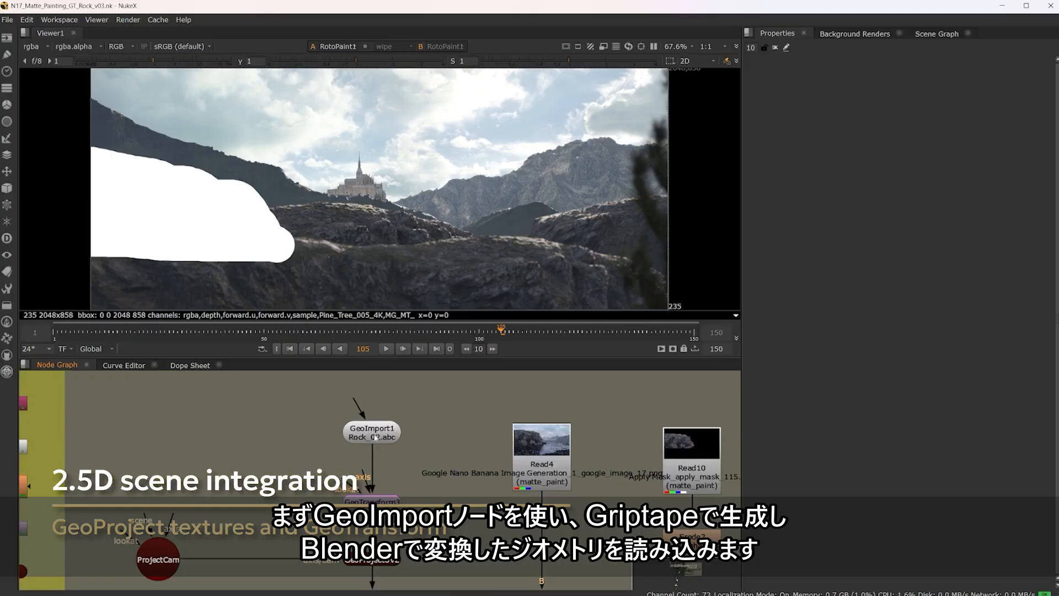
double_click(375, 436)
key(1)
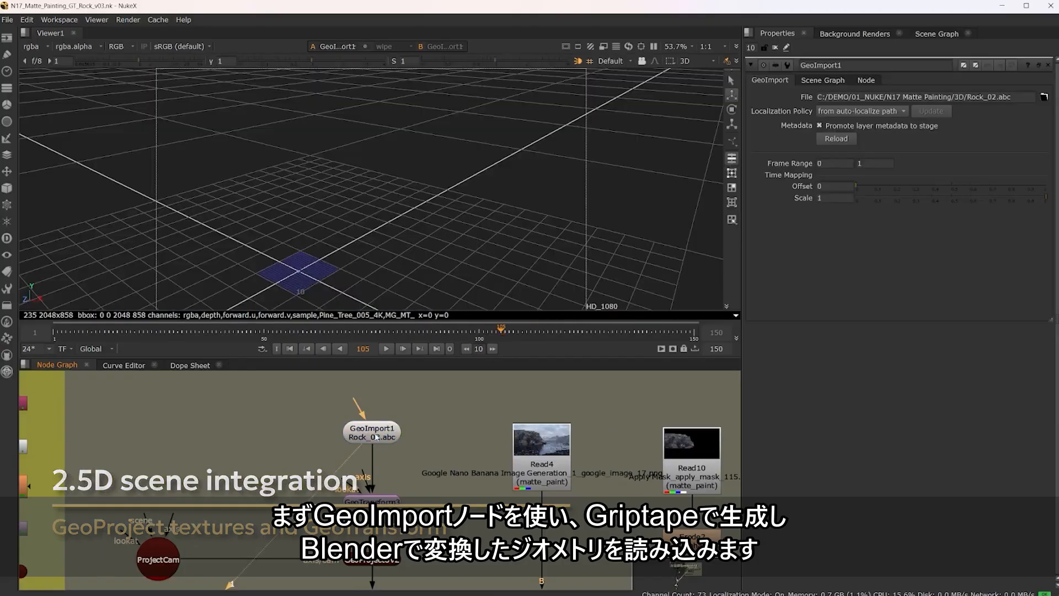
drag(417, 236, 407, 266)
Step: Follow the GeoProjectUV2 branch down and show the GeoBindMaterial1 node's textured rock in the viewer
drag(424, 496, 489, 413)
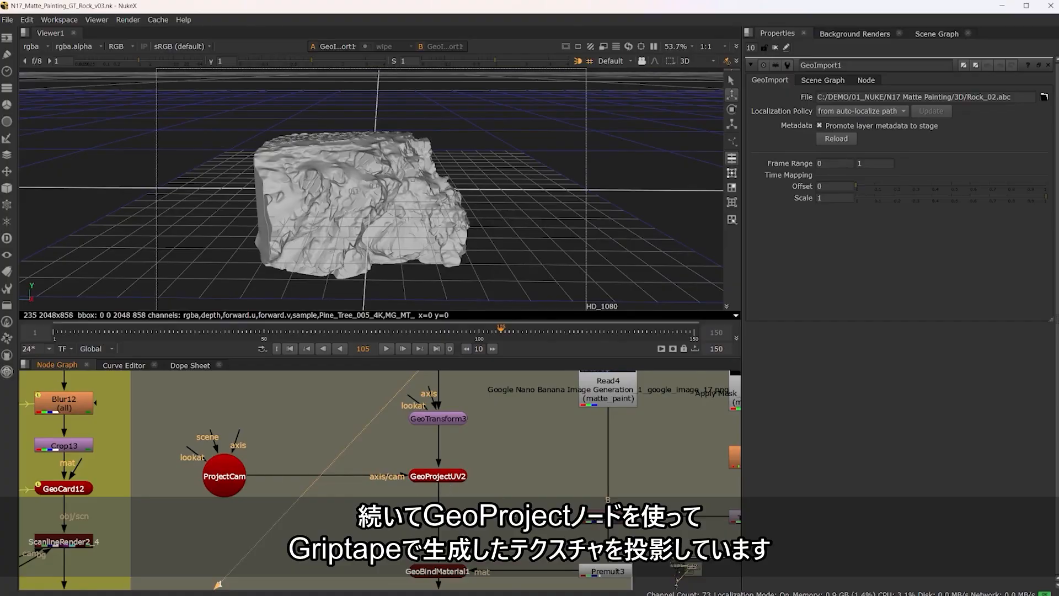
drag(484, 529, 443, 438)
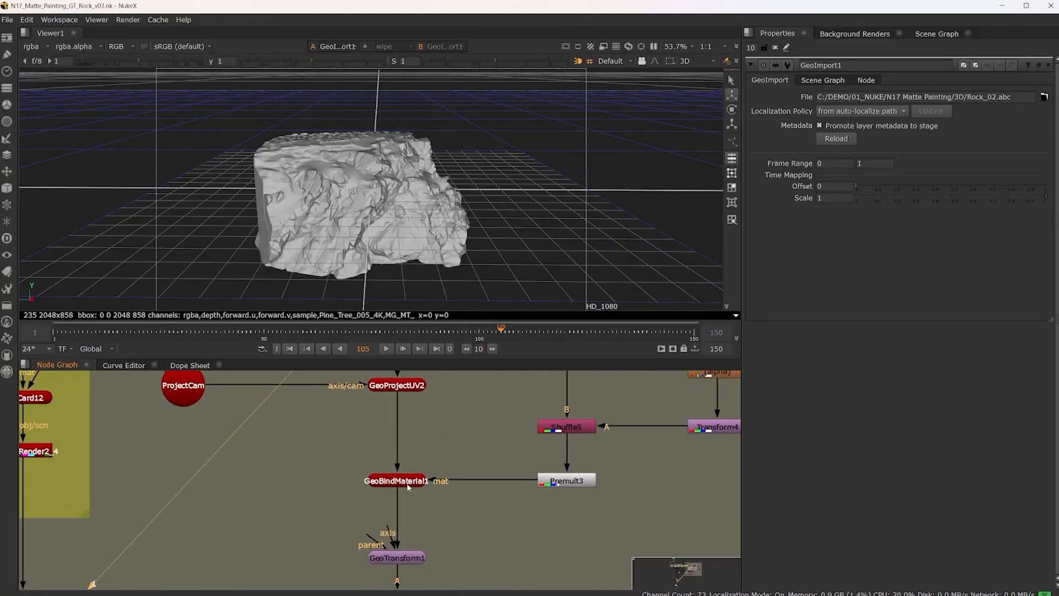
click(408, 483)
key(1)
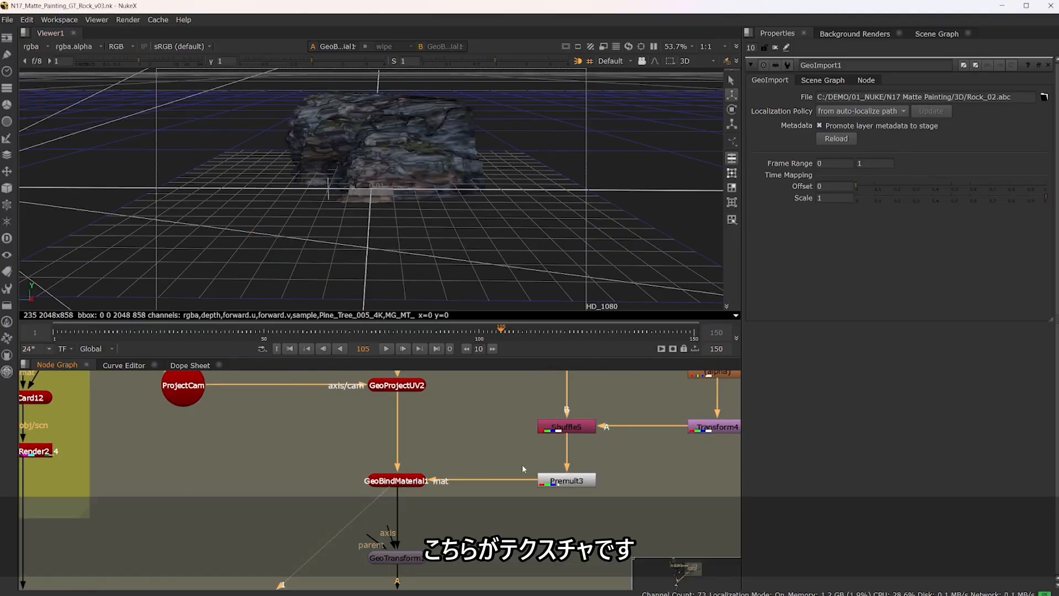
Step: Show the output of the GeoTransform1 node below GeoBindMaterial1 in the 3D viewer
scroll(522, 464, down, 5)
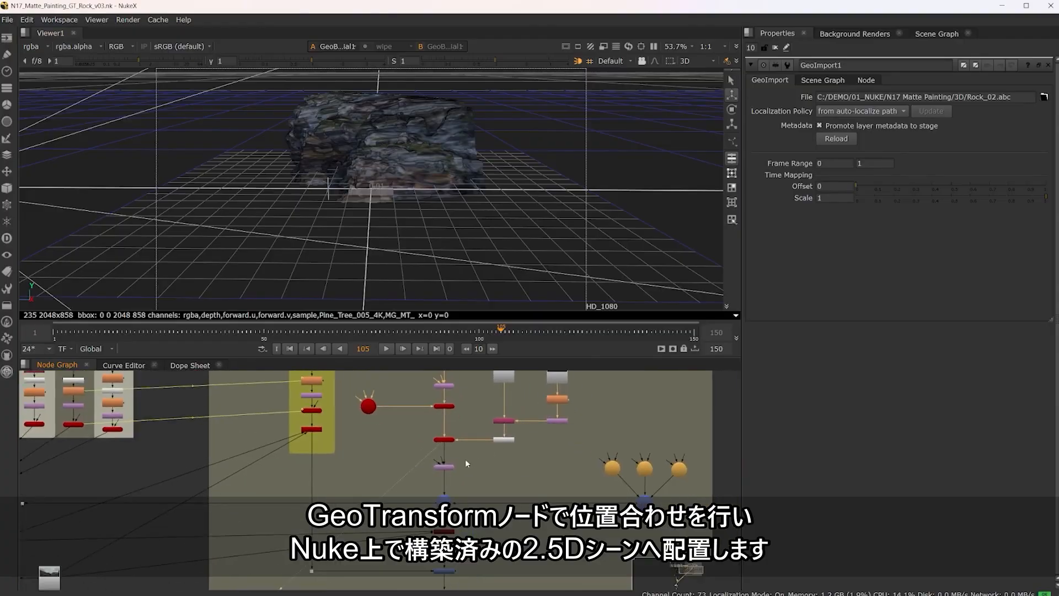
scroll(465, 459, up, 5)
click(434, 480)
key(1)
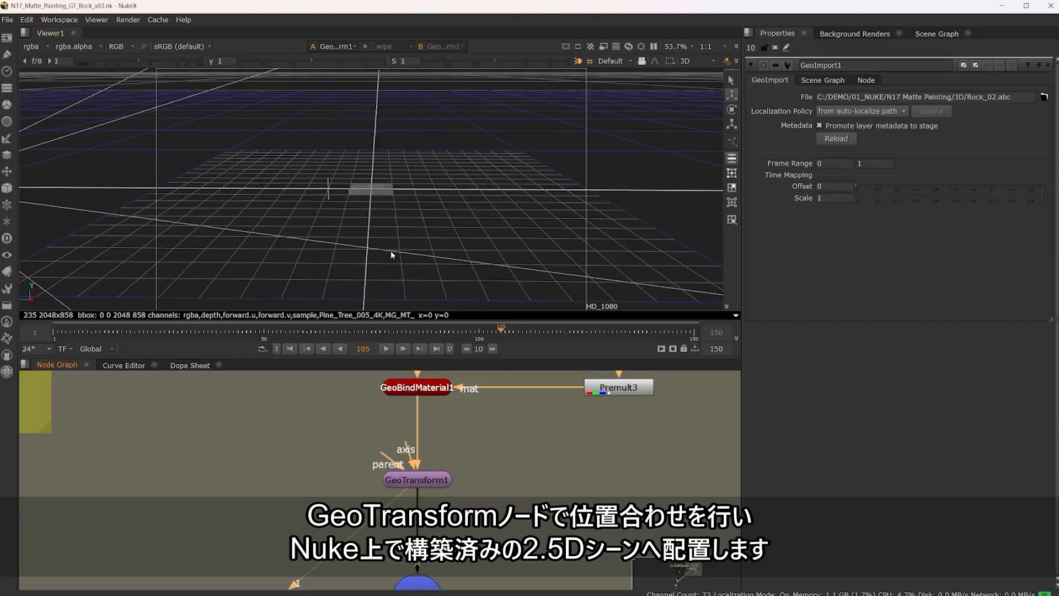
scroll(391, 251, down, 3)
Step: Show the GeoScene1 node's assembled 2.5D scene in the viewer and examine where the rock sits relative to the camera
scroll(331, 468, down, 4)
drag(301, 478, 568, 435)
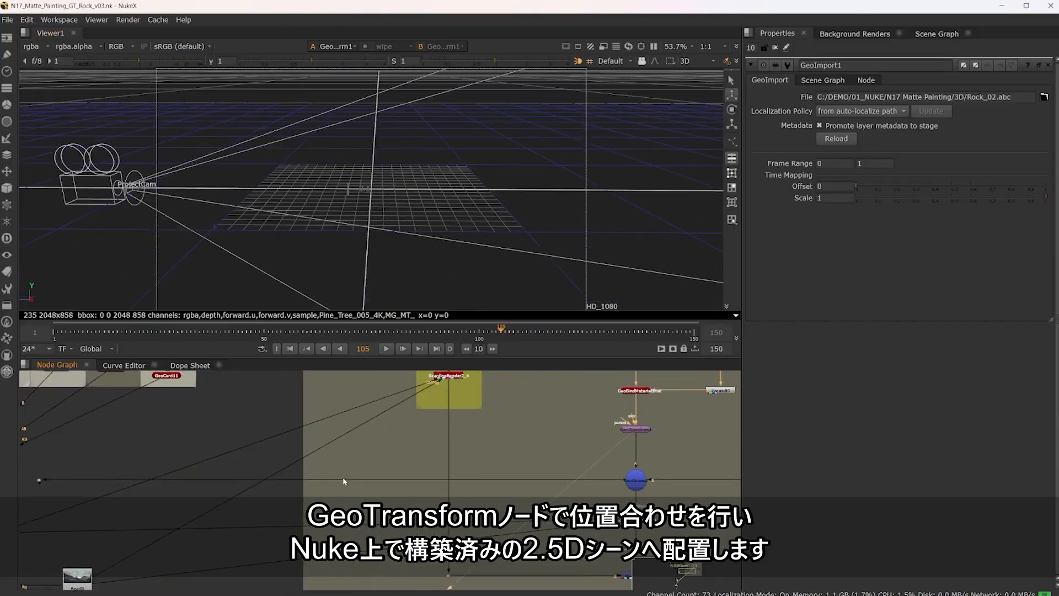
drag(171, 456, 501, 452)
scroll(468, 462, up, 5)
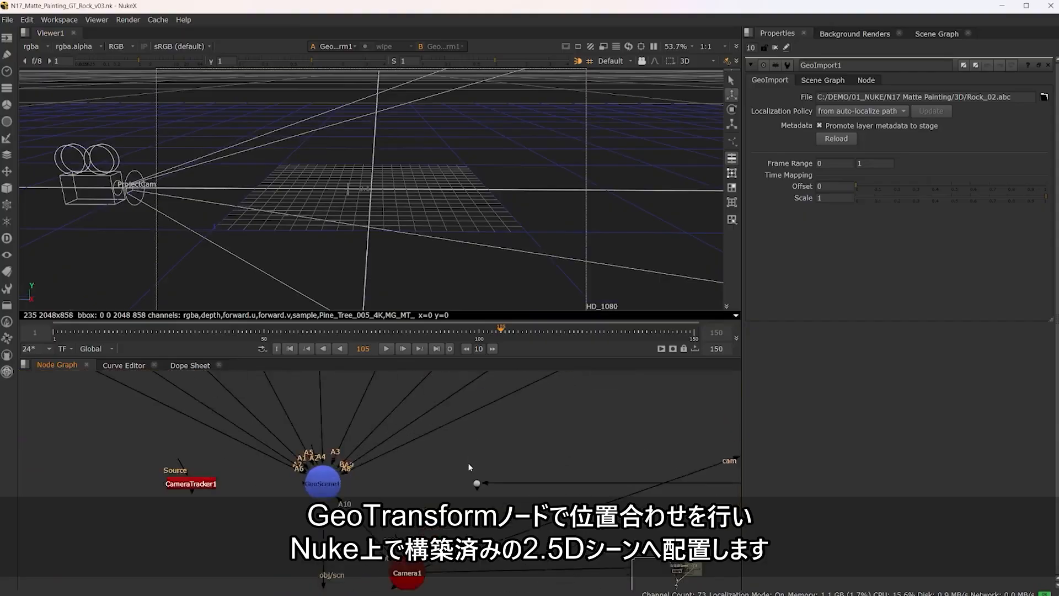
drag(483, 506, 270, 491)
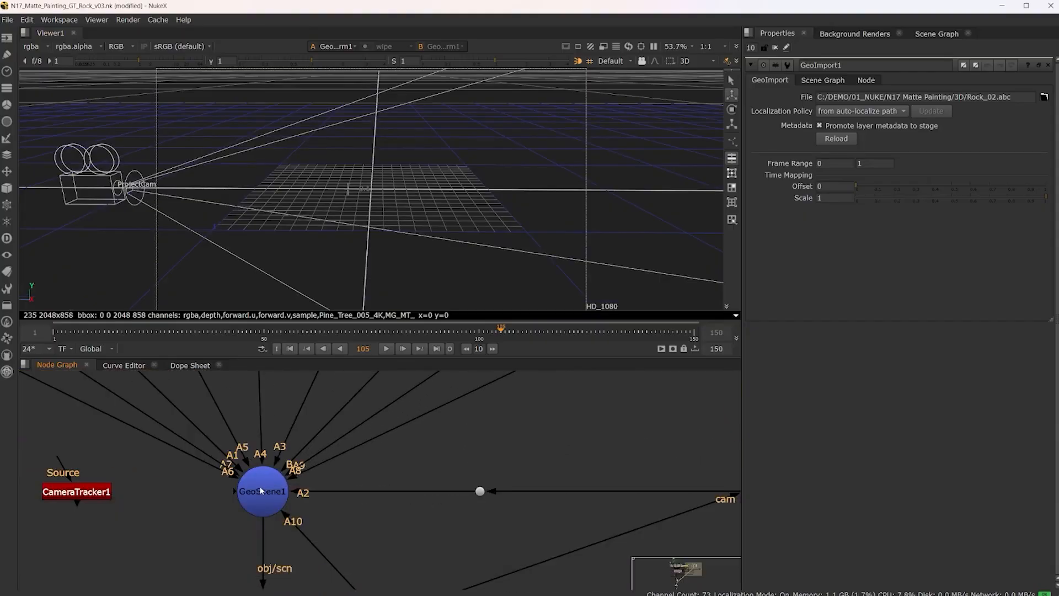
key(1)
drag(484, 286, 507, 171)
scroll(495, 196, up, 5)
drag(585, 210, 471, 194)
scroll(471, 195, down, 2)
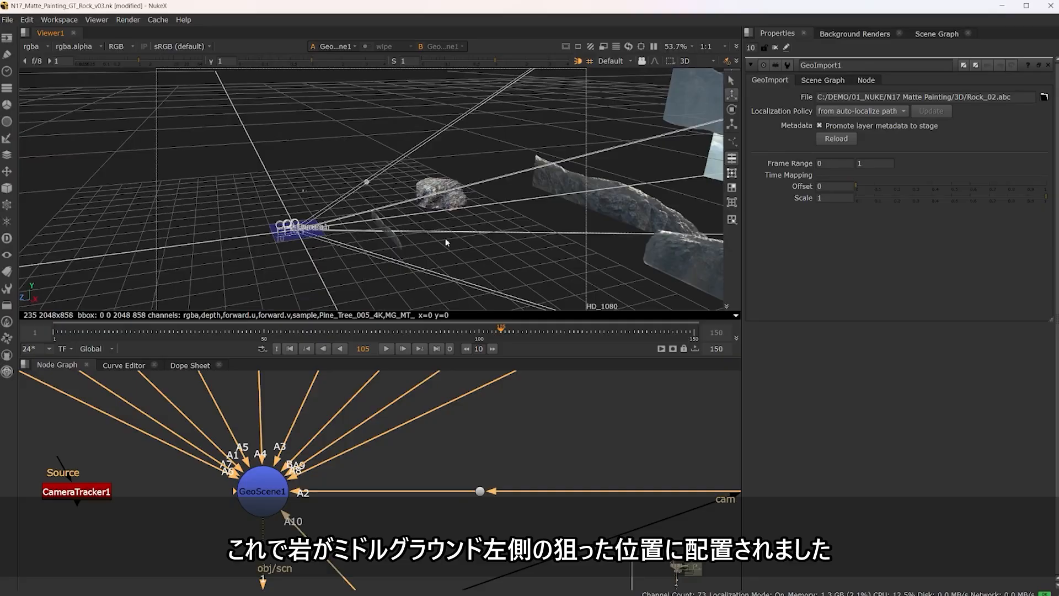
Step: Show the ScanlineRender2_3 node's output in the 3D viewer and examine the isolated rock in front of the camera
mouse_move(445, 241)
mouse_down()
mouse_move(507, 245)
mouse_move(445, 254)
mouse_up()
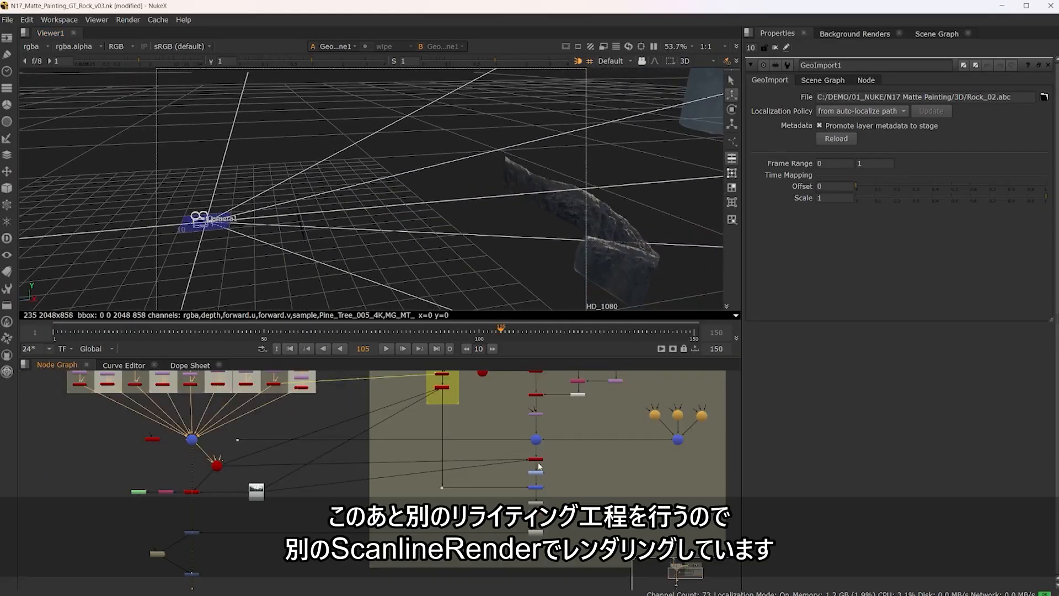
scroll(536, 461, up, 5)
scroll(536, 461, down, 2)
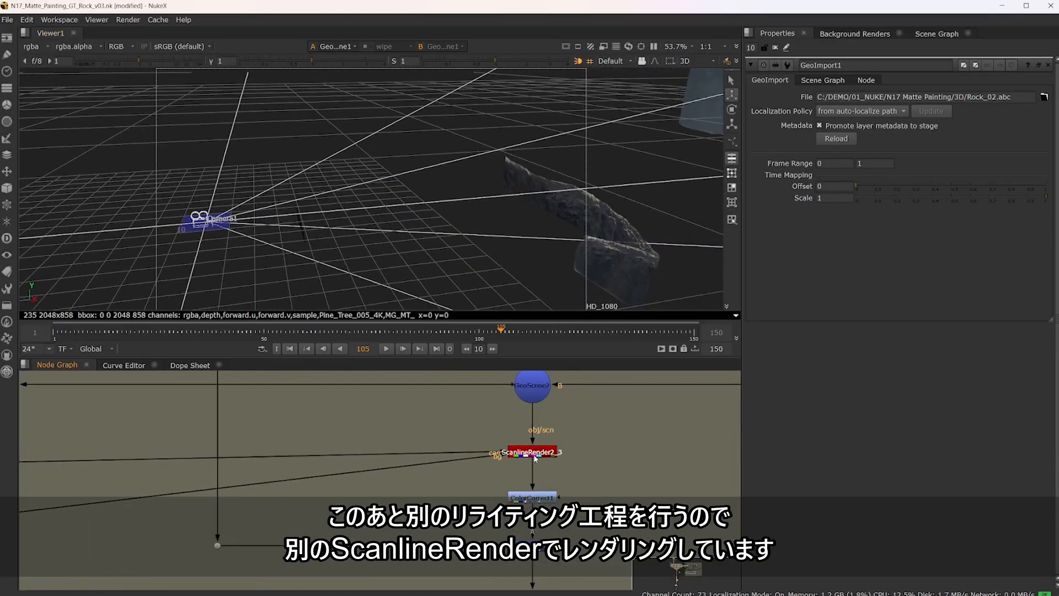
click(533, 454)
key(1)
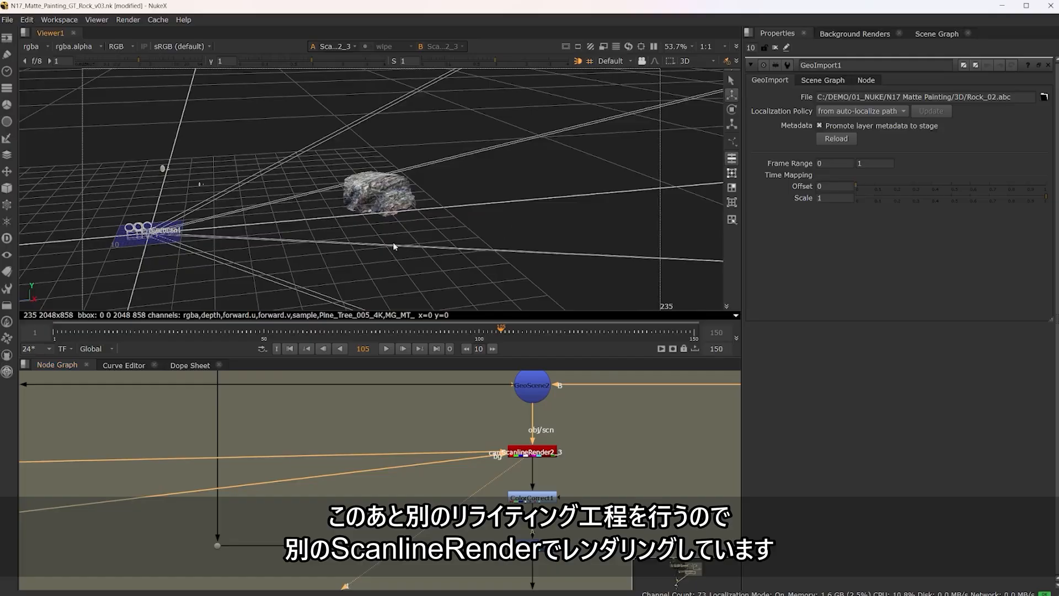
drag(395, 246, 433, 246)
drag(552, 180, 210, 178)
drag(489, 175, 473, 197)
scroll(473, 197, down, 3)
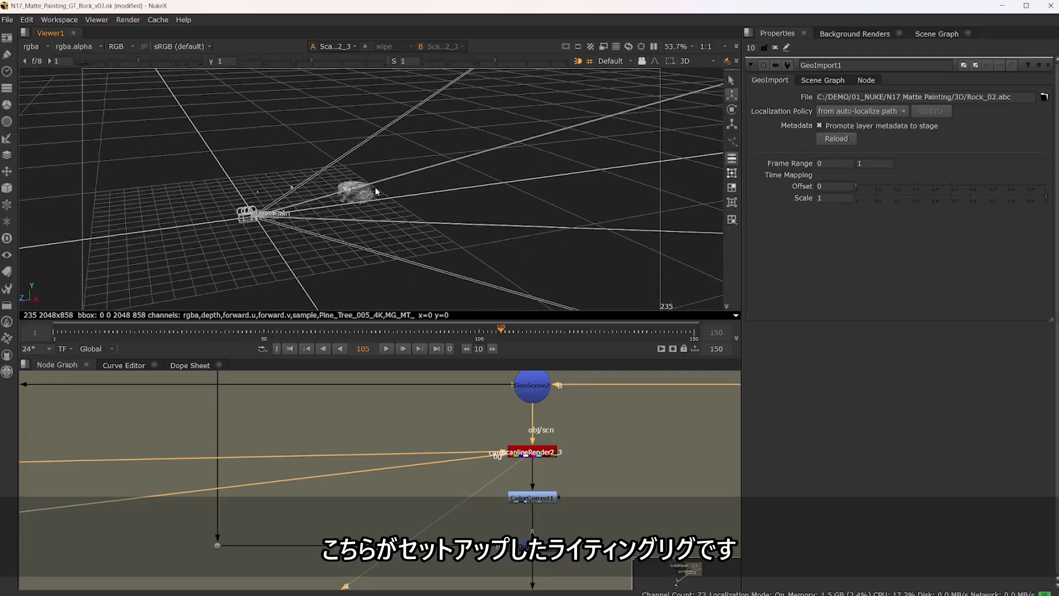
scroll(375, 192, up, 2)
scroll(456, 478, down, 5)
Step: Open the properties of the direct lights feeding LIGHTS1 and examine how the lights are arranged around the rock
drag(649, 420, 495, 423)
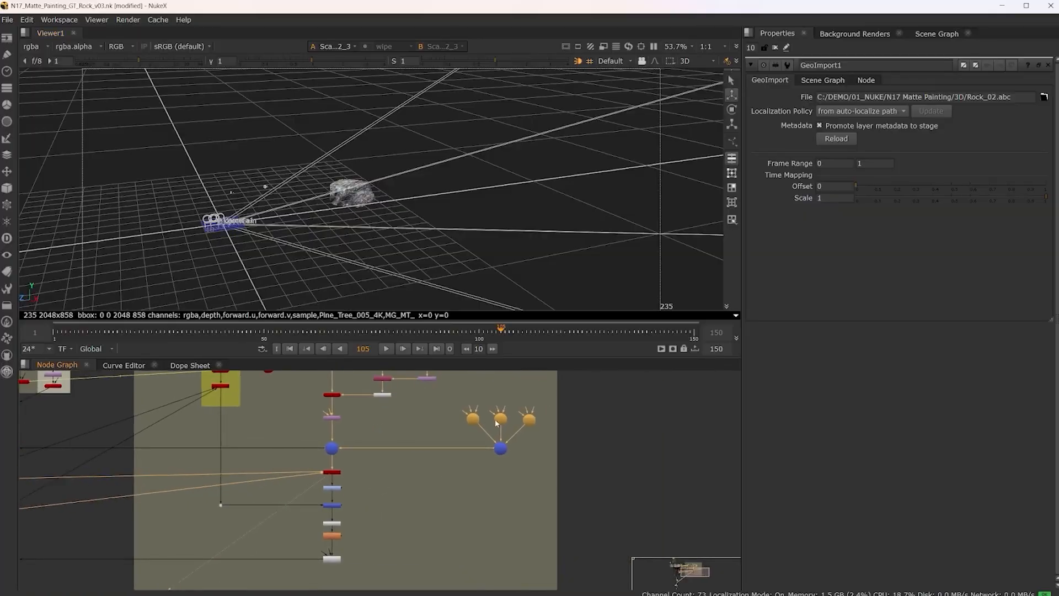
scroll(497, 423, up, 3)
click(508, 484)
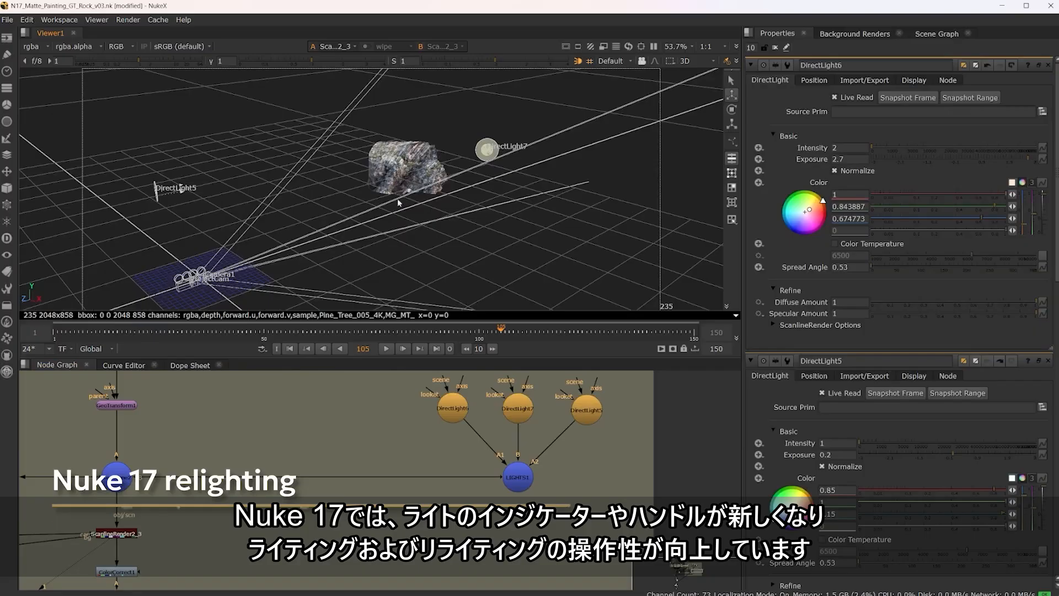
drag(399, 202, 331, 203)
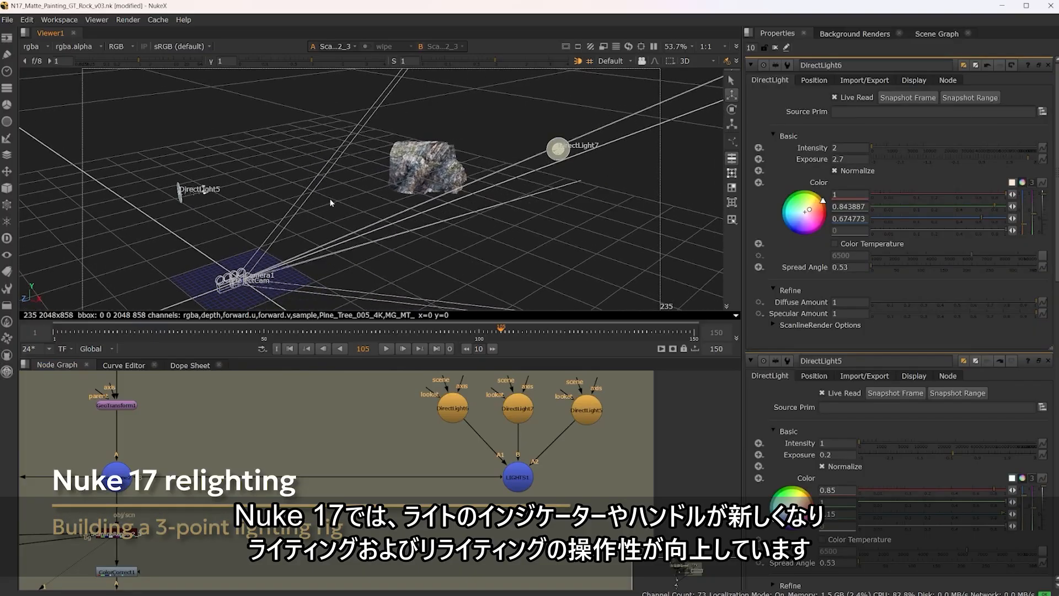
Step: Toggle the DirectLight6 node off and on to compare its effect on the rock
click(455, 412)
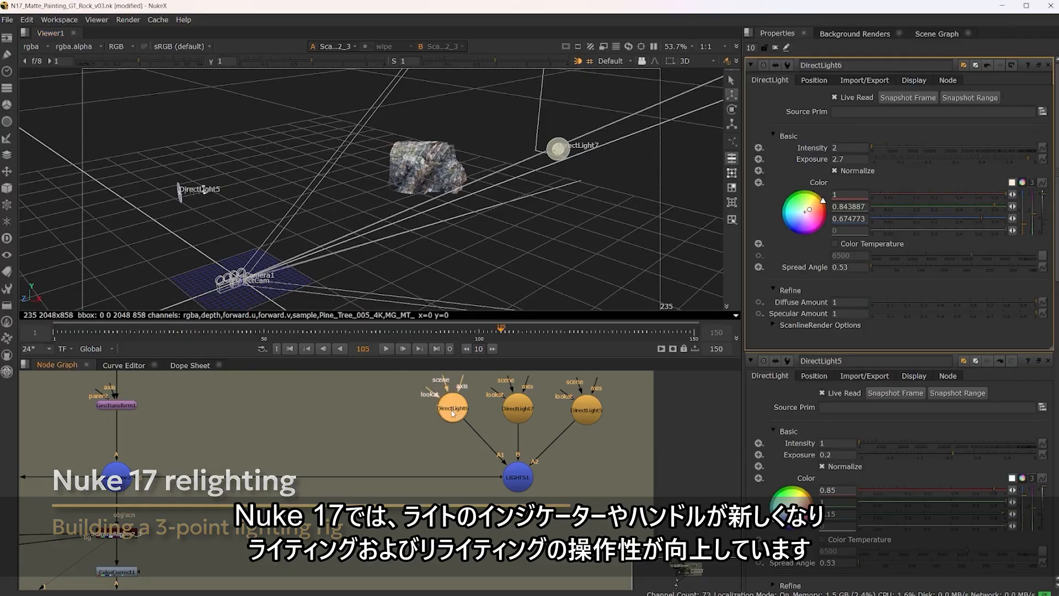
key(d)
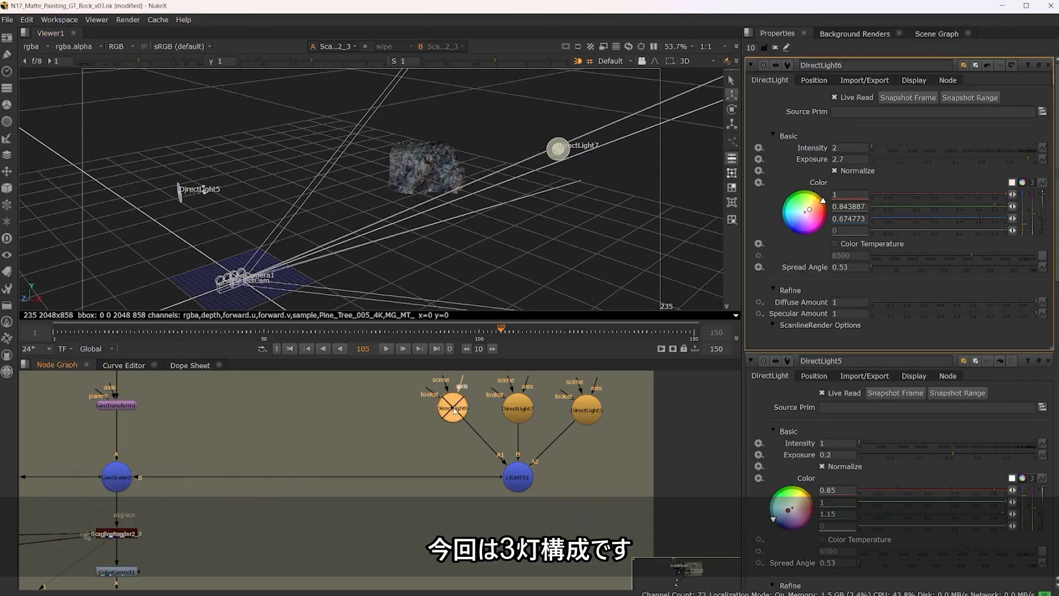
key(d)
key(d)
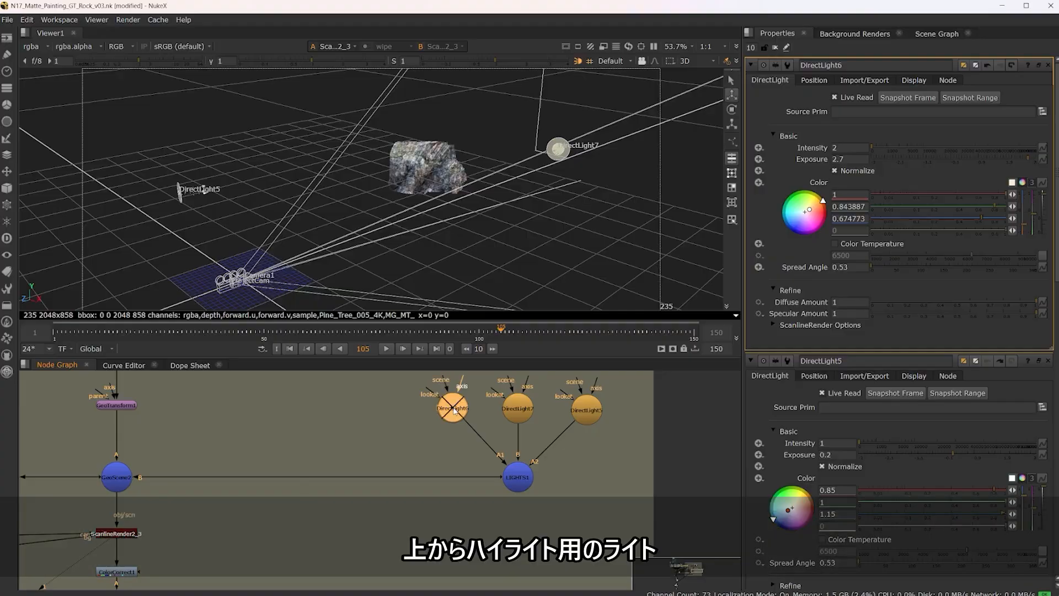
Step: Toggle the DirectLight7 and DirectLight5 nodes off and on and compare each light's contribution to the rock
key(d)
click(522, 407)
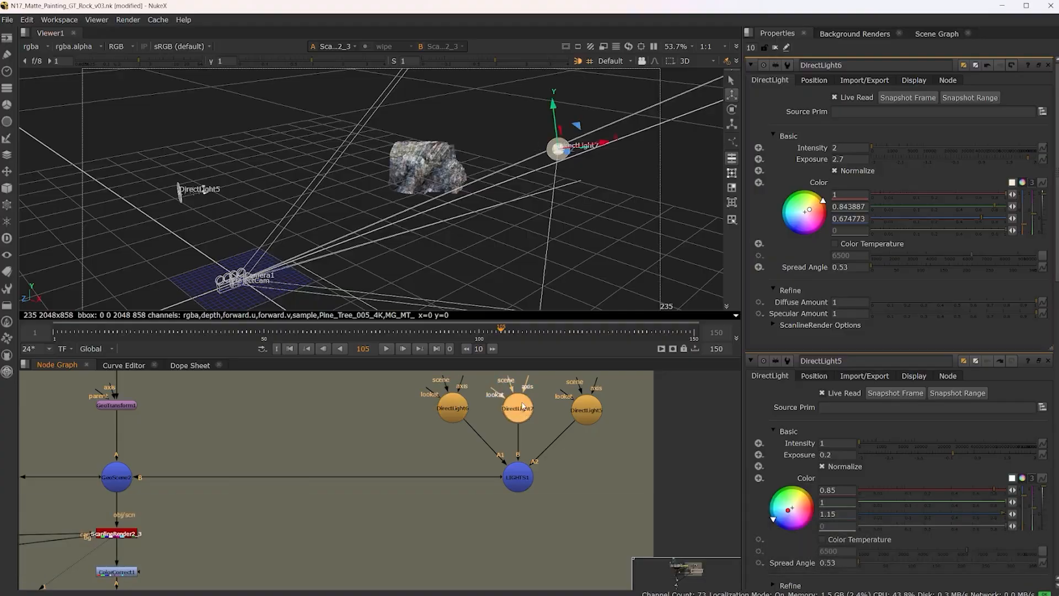
key(d)
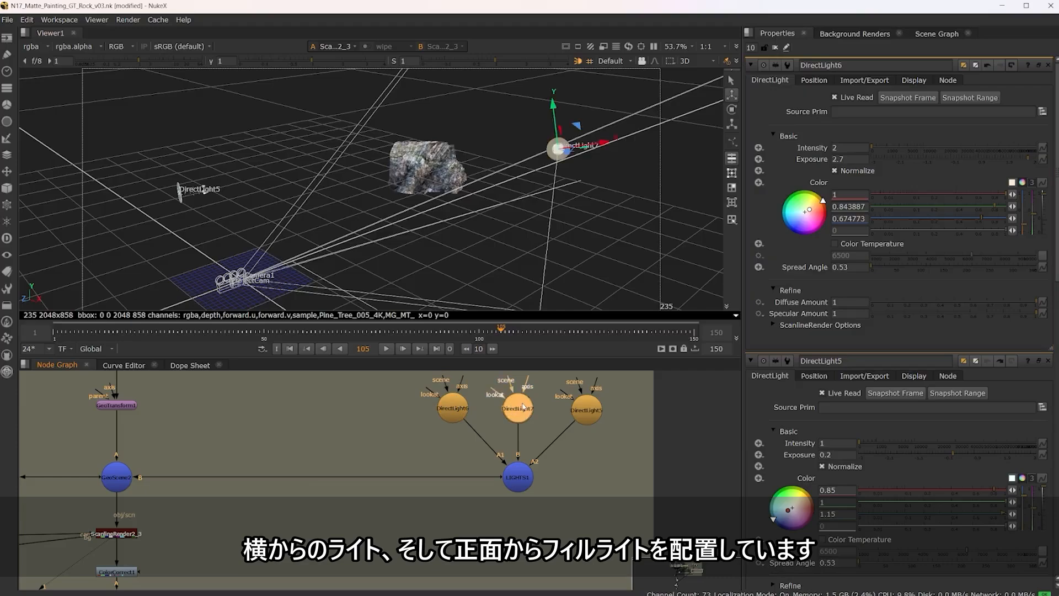
click(596, 413)
key(d)
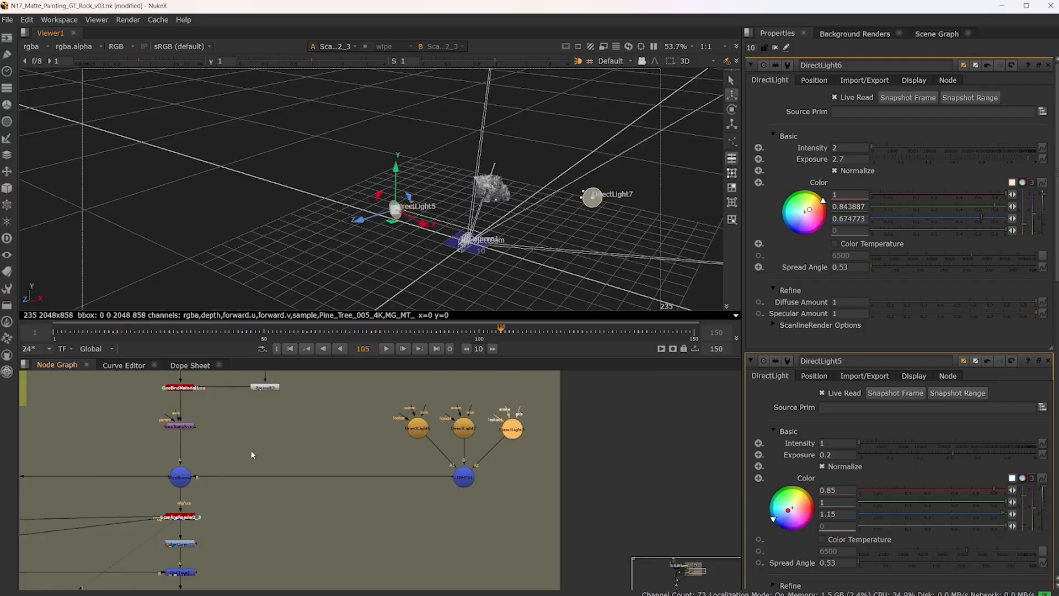
scroll(395, 449, up, 6)
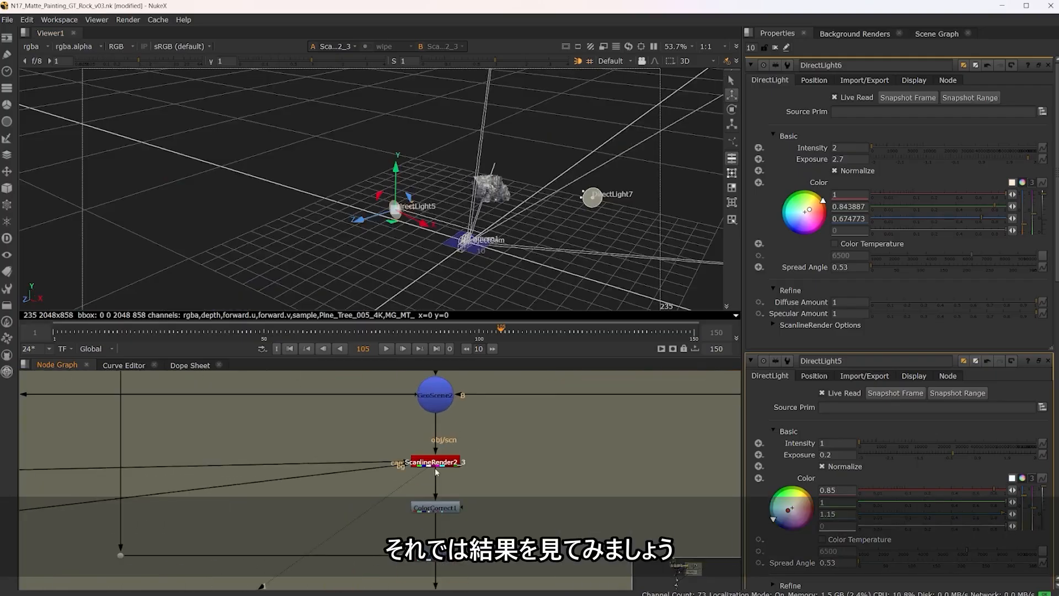
Step: View the ScanlineRender2_3 result in 2D and follow the colour correction and compositing nodes below it
click(435, 465)
key(Tab)
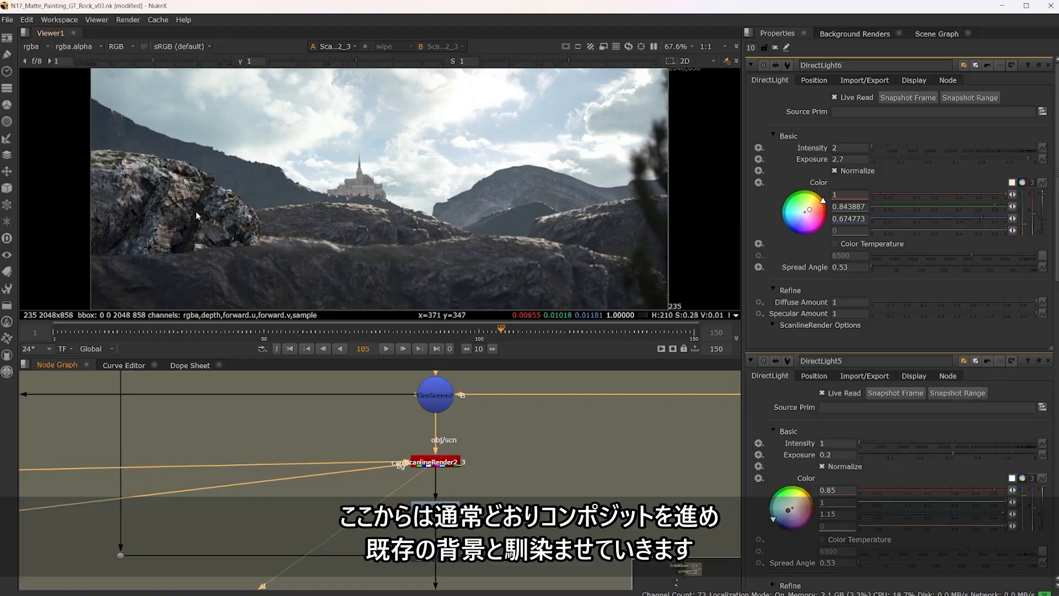
scroll(523, 492, down, 2)
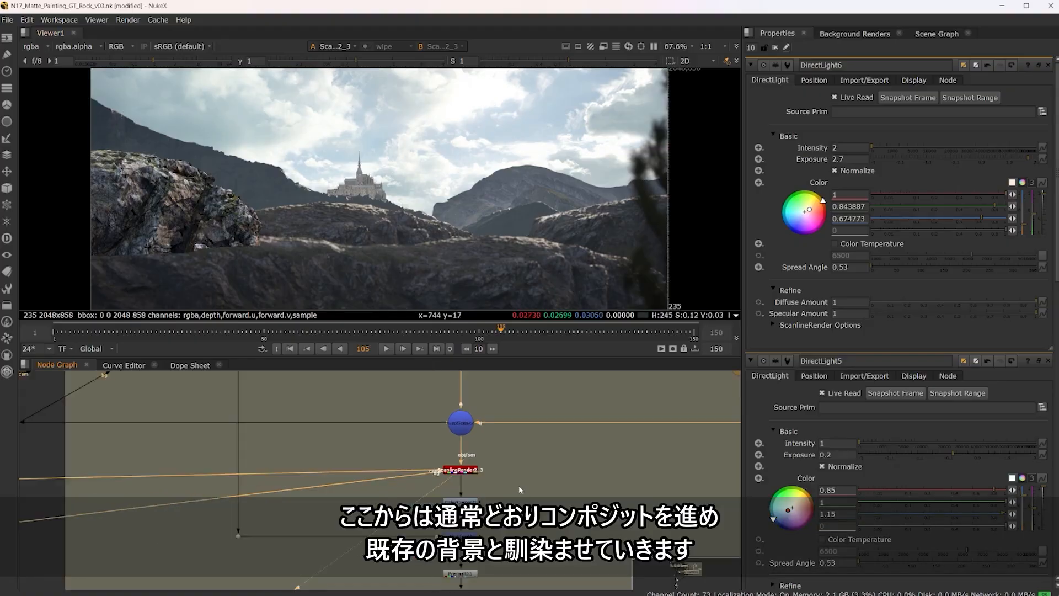
drag(514, 513, 558, 403)
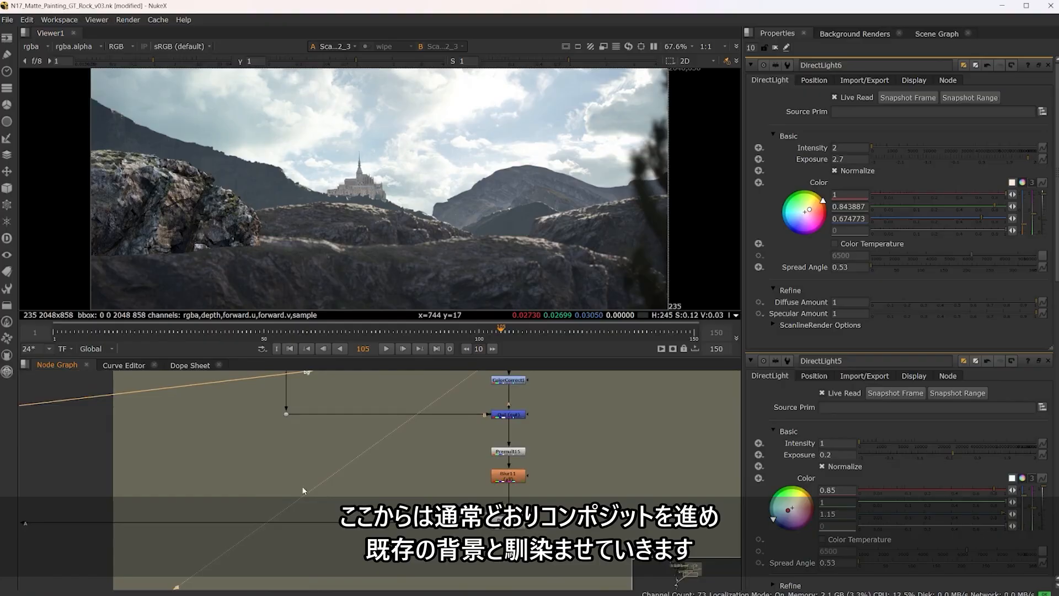
drag(302, 490, 372, 474)
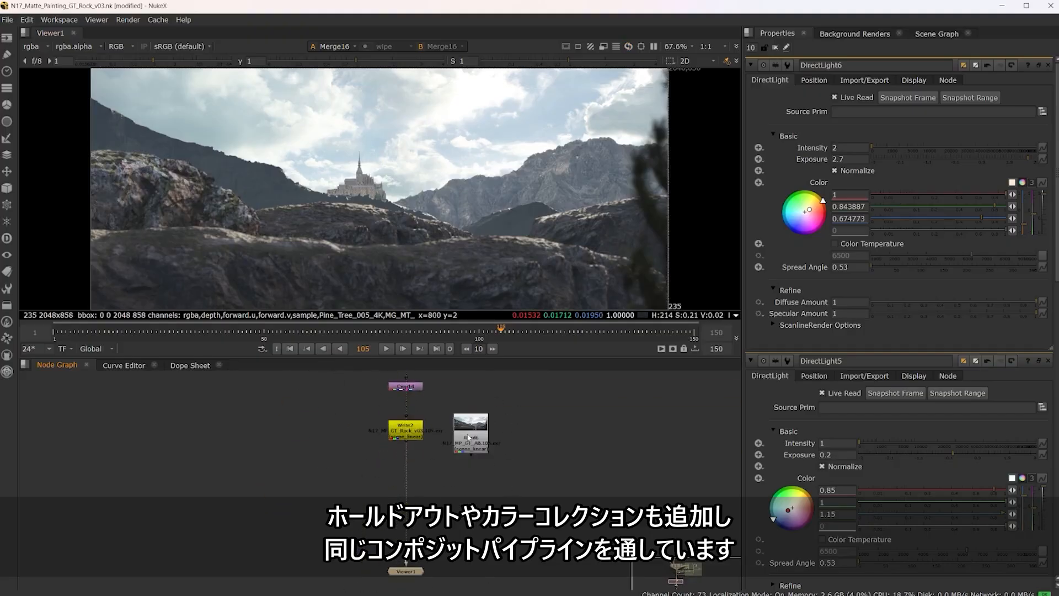
Step: Show the Read6 node's rendered shot in an enlarged viewer and play it from the first frame
click(468, 437)
key(1)
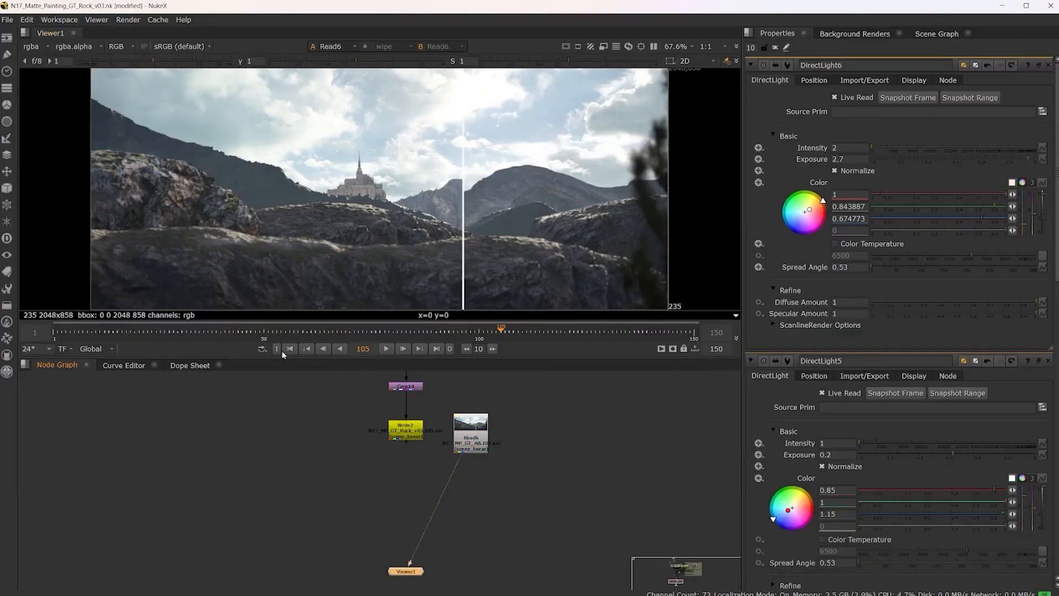
click(289, 348)
key(space)
click(538, 580)
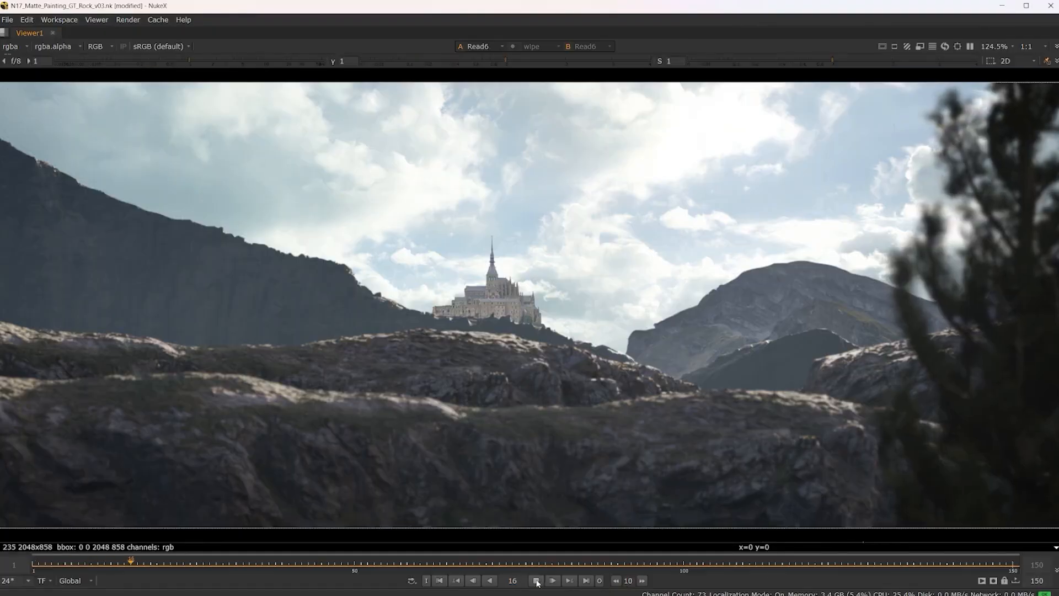